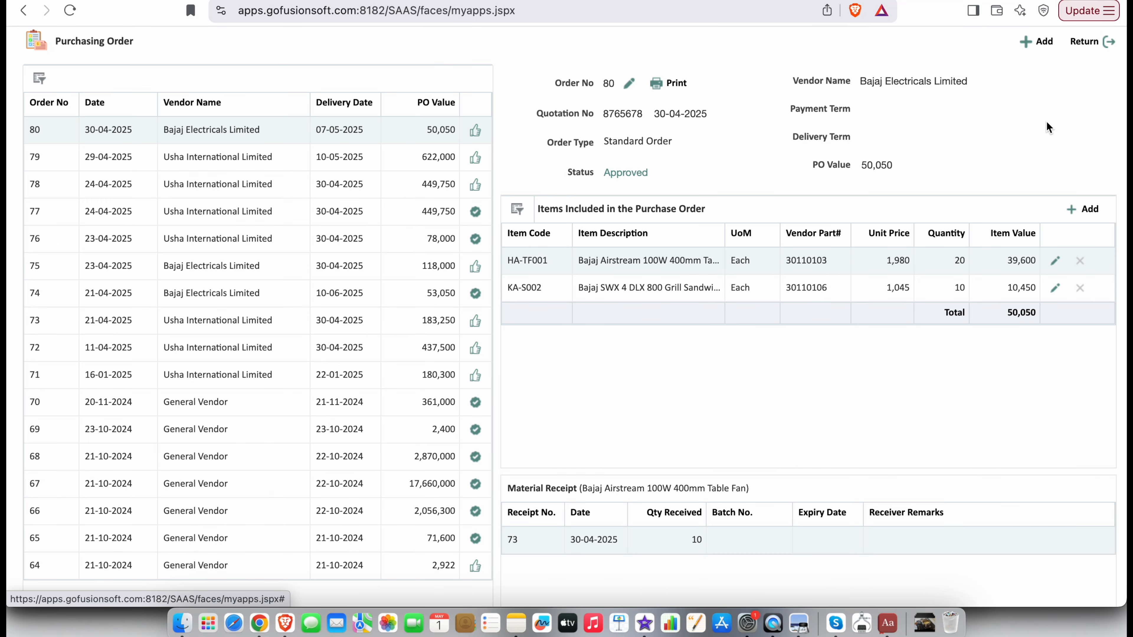
# Create a new purchasing order and keep its order type as Standard Order
pyautogui.moveTo(1015, 48); pyautogui.dragTo(1059, 50)
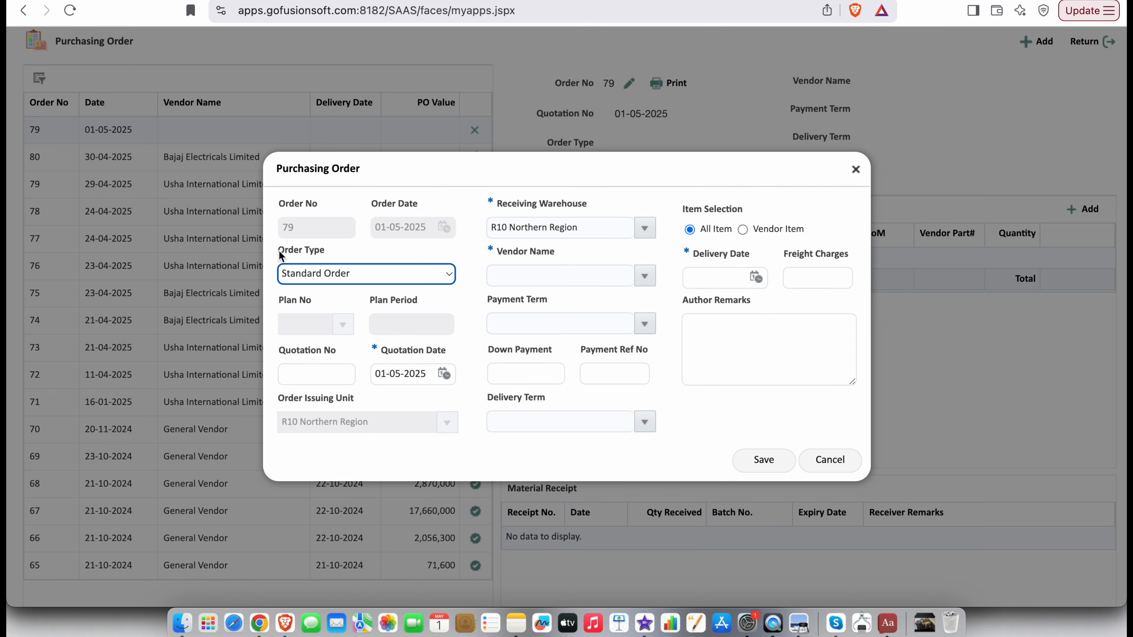
pyautogui.moveTo(281, 255); pyautogui.dragTo(325, 251)
pyautogui.click(402, 271)
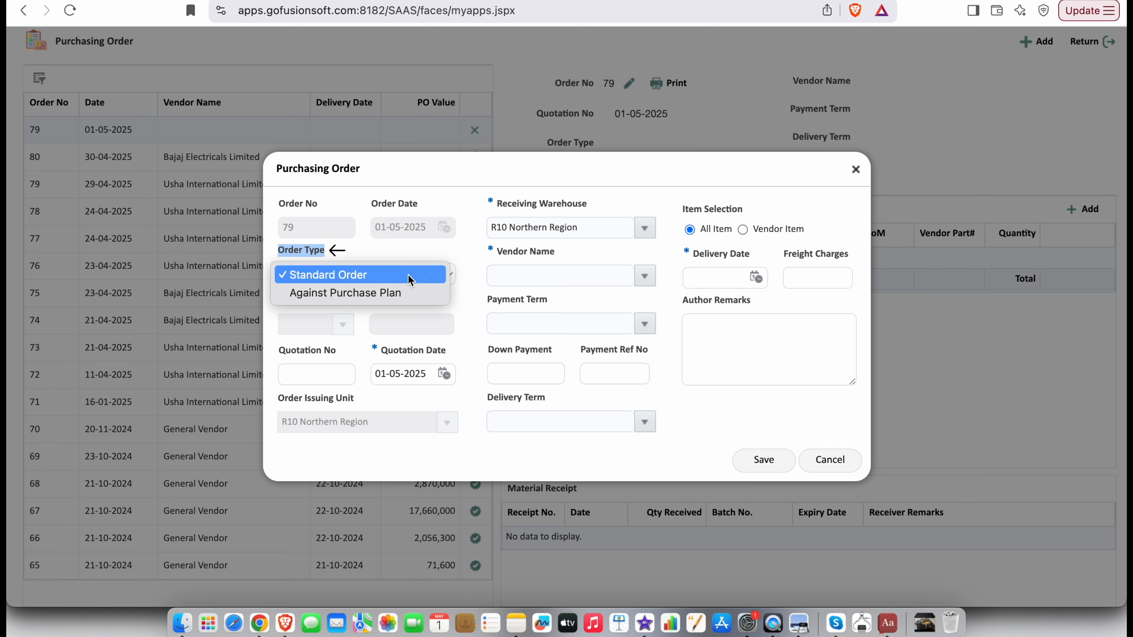
pyautogui.click(366, 254)
pyautogui.click(365, 252)
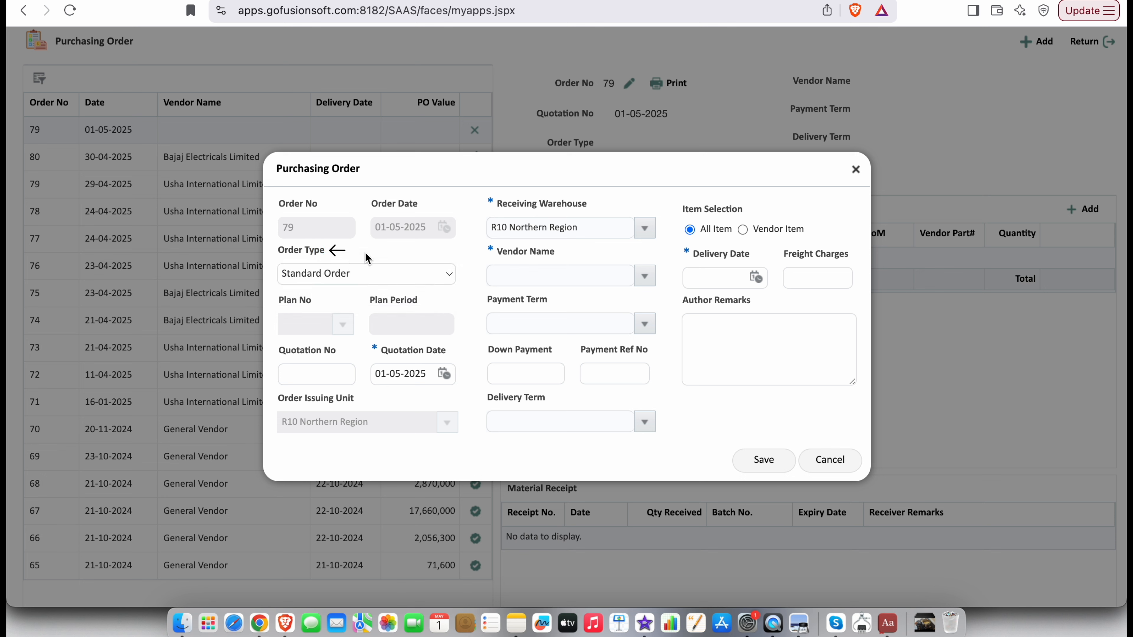
pyautogui.click(381, 280)
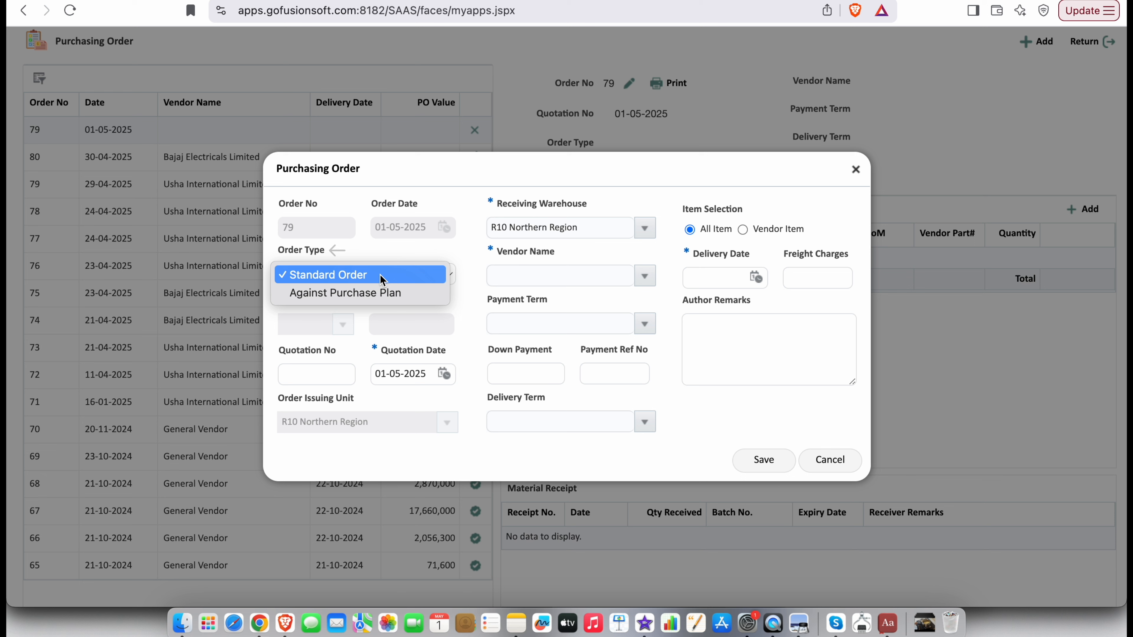
pyautogui.click(386, 257)
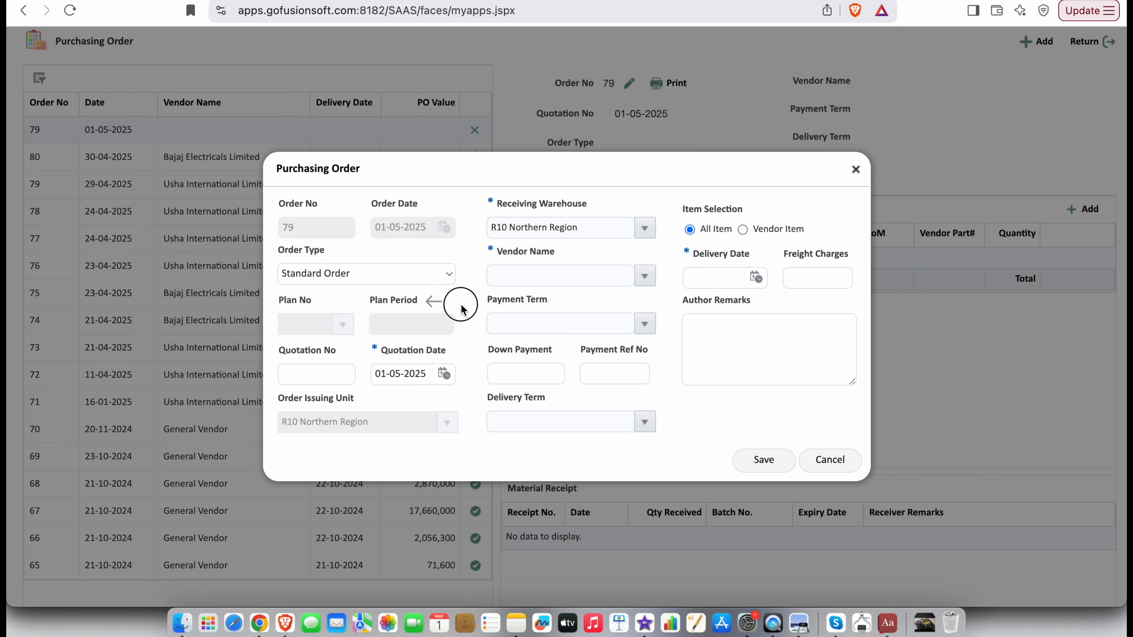
pyautogui.click(382, 276)
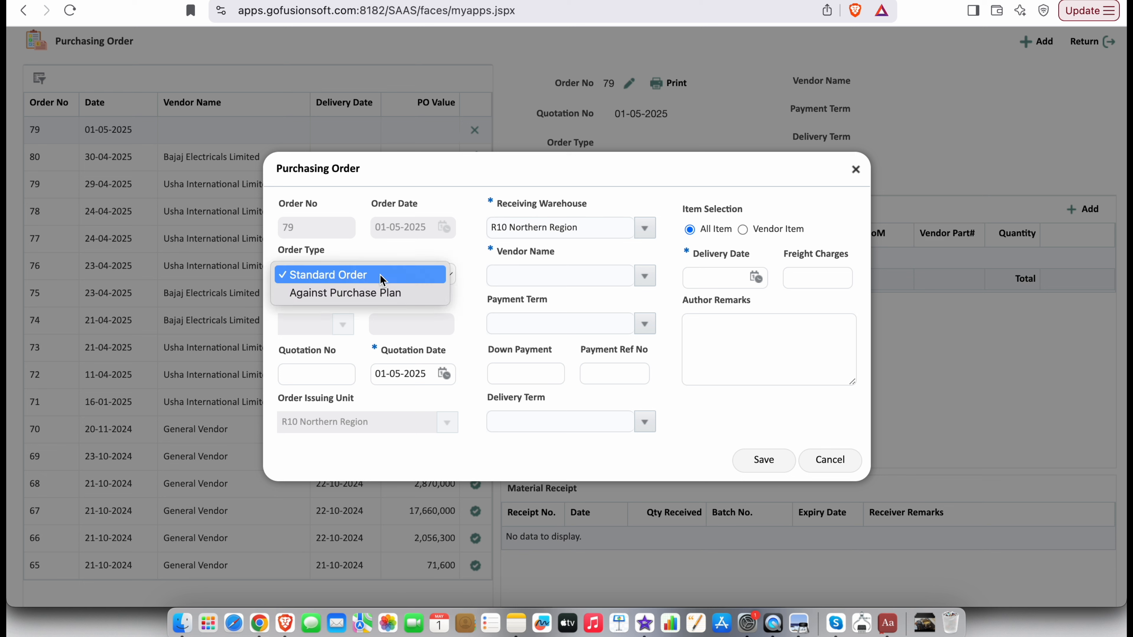
pyautogui.click(380, 275)
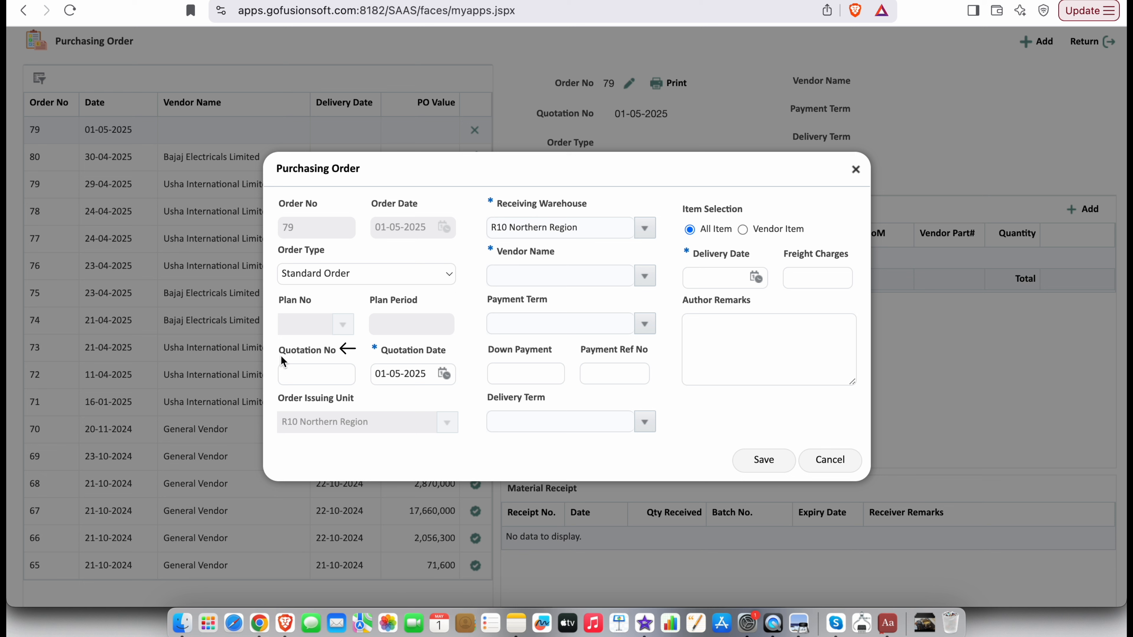
# Enter Q67488HT as the quotation number of the new purchasing order
pyautogui.click(316, 374)
pyautogui.write('Q67488HT')
pyautogui.tripleClick(385, 353)
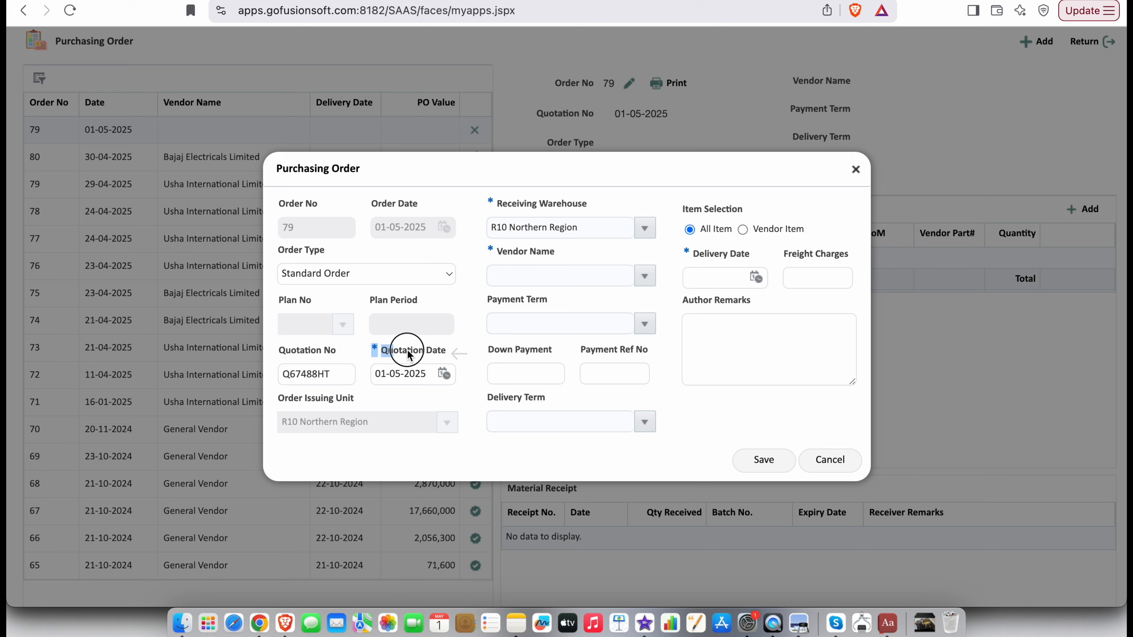
pyautogui.click(472, 348)
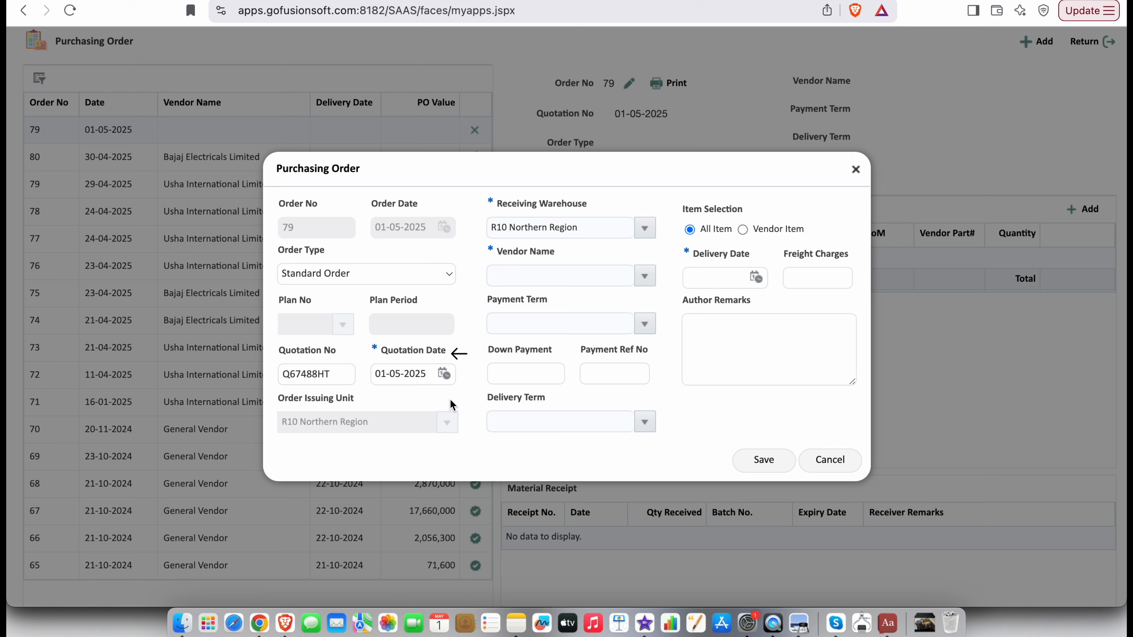
pyautogui.moveTo(276, 398); pyautogui.dragTo(356, 401)
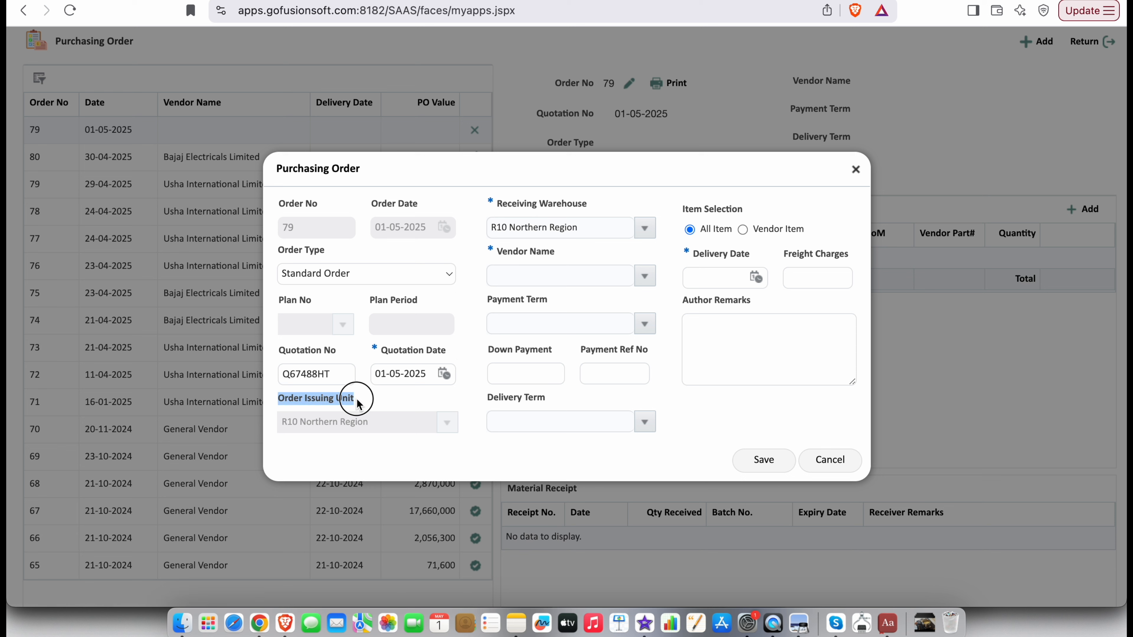
pyautogui.click(401, 404)
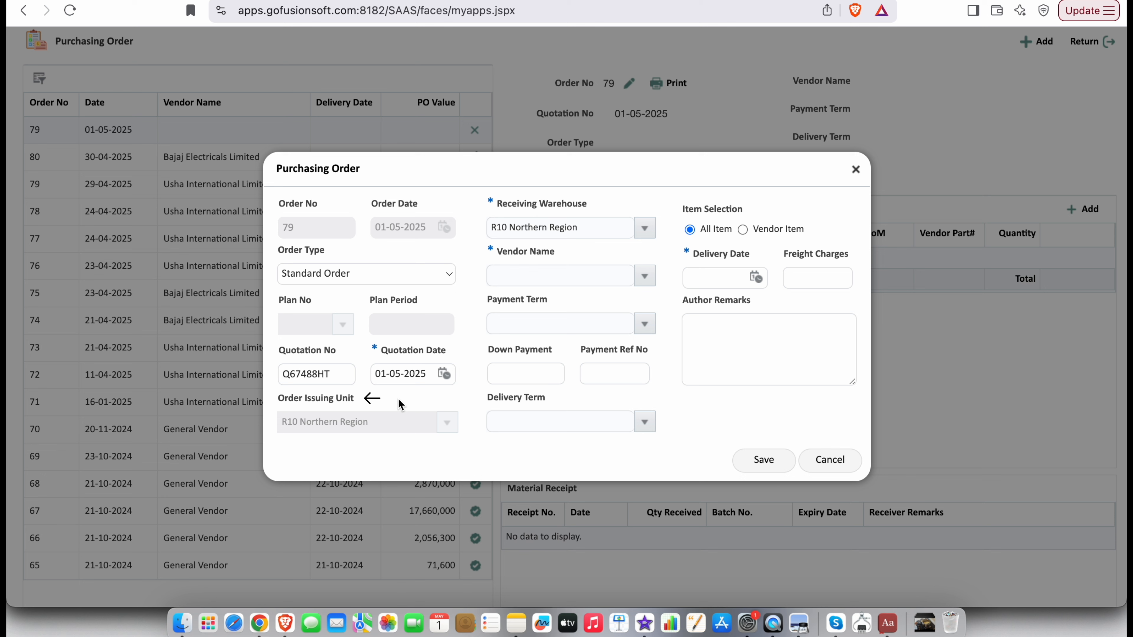
# Search the vendors with %Cat% and choose Caterpiller Limited Thailand as the order's vendor
pyautogui.moveTo(488, 203); pyautogui.dragTo(588, 209)
pyautogui.click(623, 195)
pyautogui.click(644, 277)
pyautogui.click(509, 487)
pyautogui.write('%Cat%')
pyautogui.press('Return')
pyautogui.click(527, 335)
pyautogui.doubleClick(527, 334)
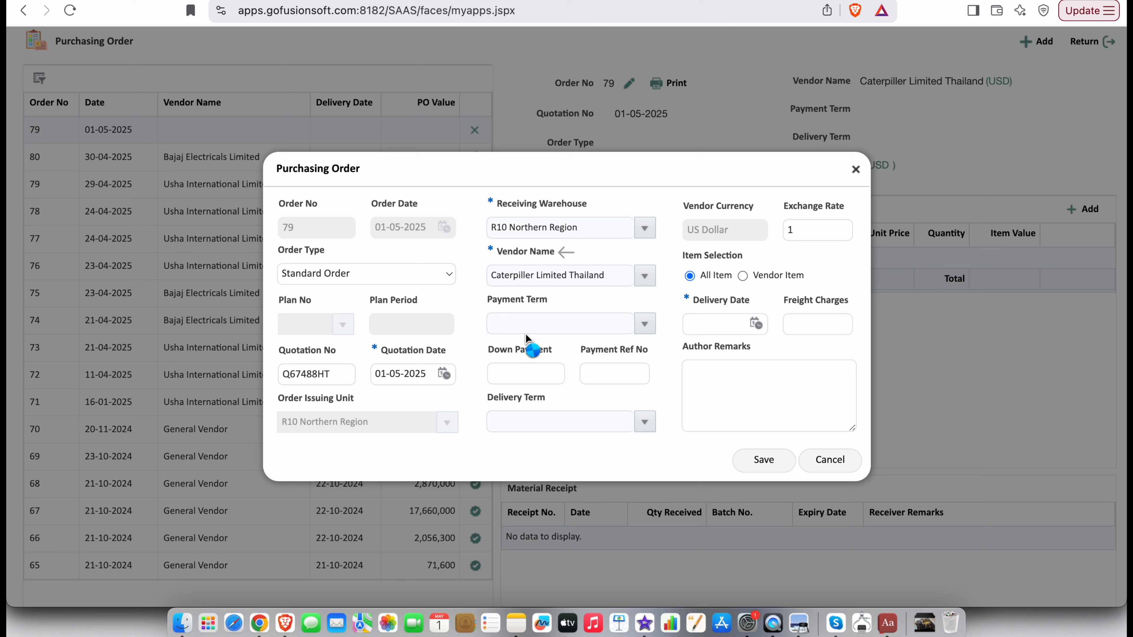
# Set the exchange rate for the vendor's currency to 3.75
pyautogui.click(689, 232)
pyautogui.moveTo(687, 228); pyautogui.dragTo(765, 186)
pyautogui.moveTo(787, 206); pyautogui.dragTo(728, 228)
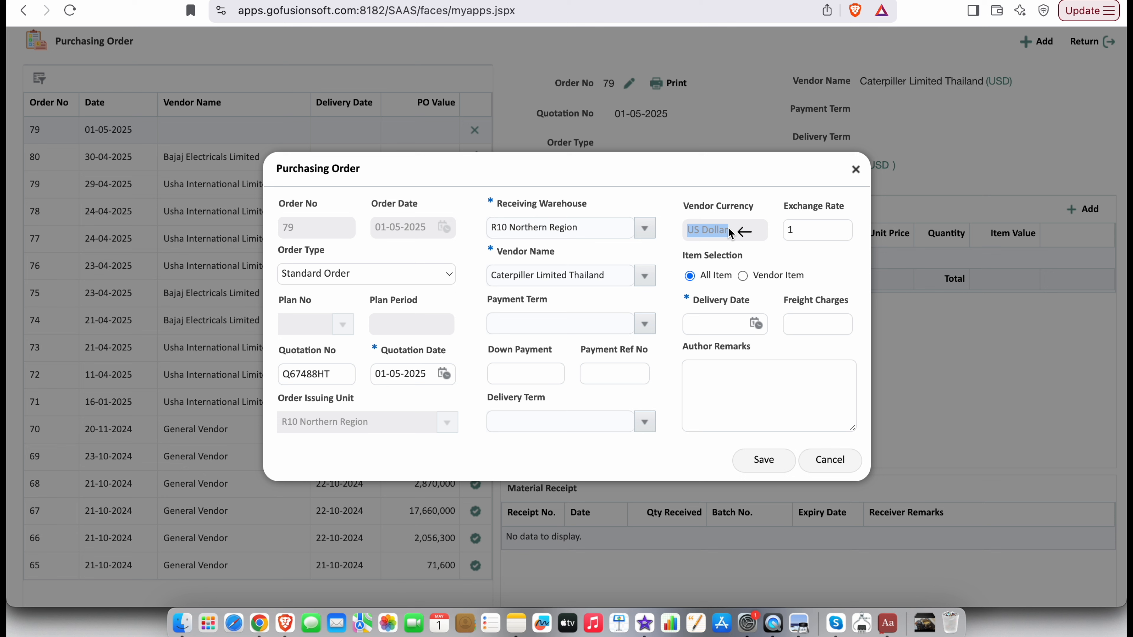
pyautogui.click(790, 210)
pyautogui.moveTo(790, 209); pyautogui.dragTo(834, 212)
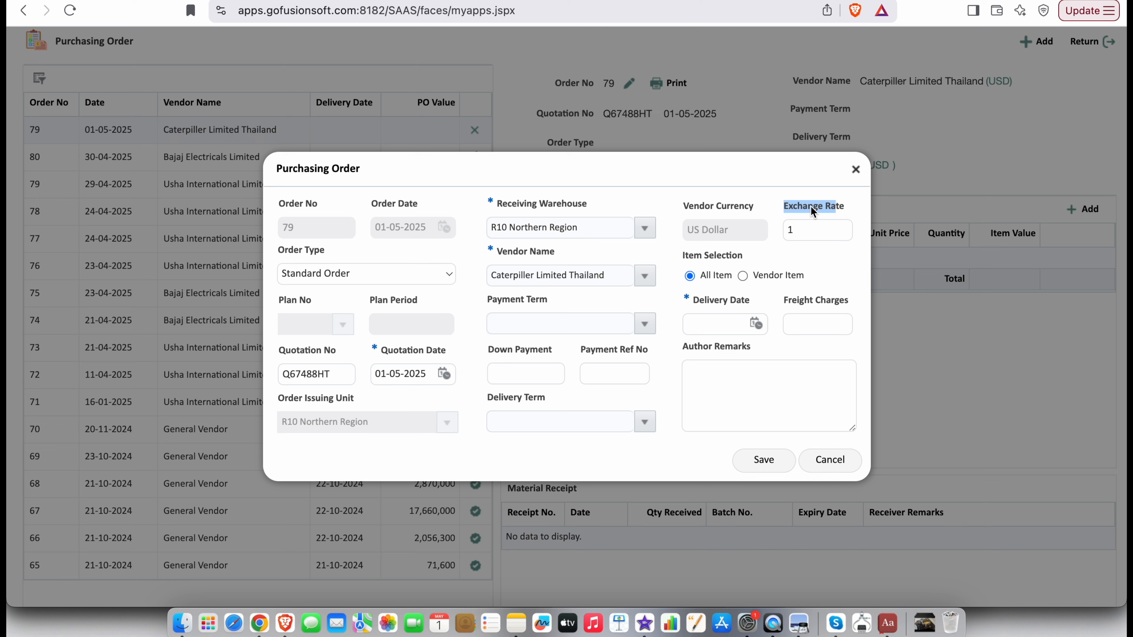
pyautogui.doubleClick(802, 235)
pyautogui.write('3.75')
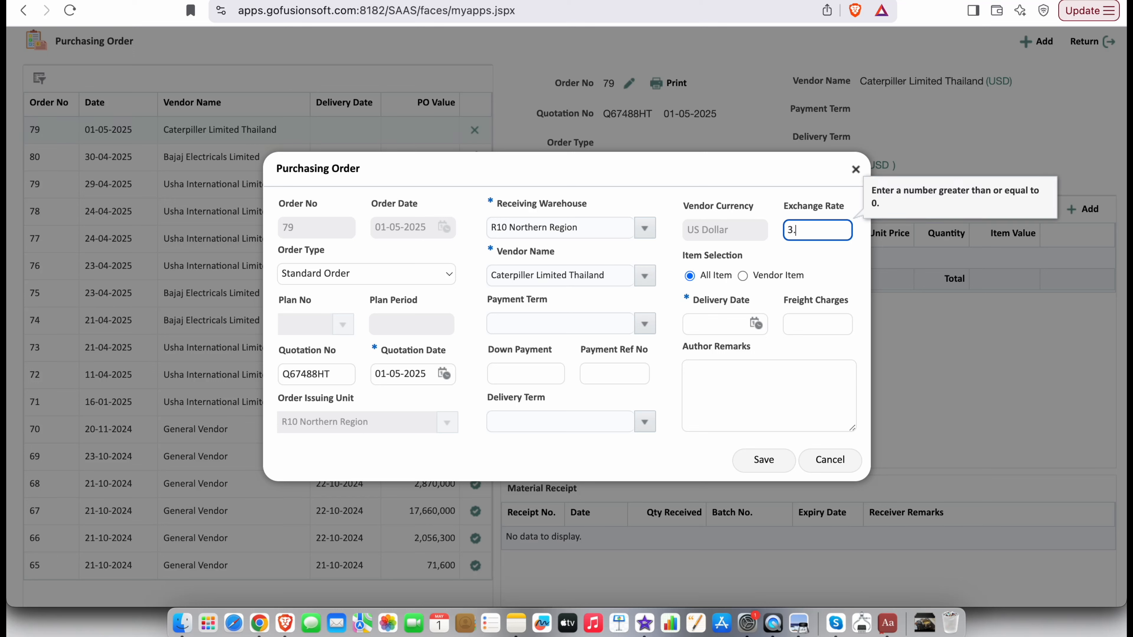
pyautogui.click(843, 266)
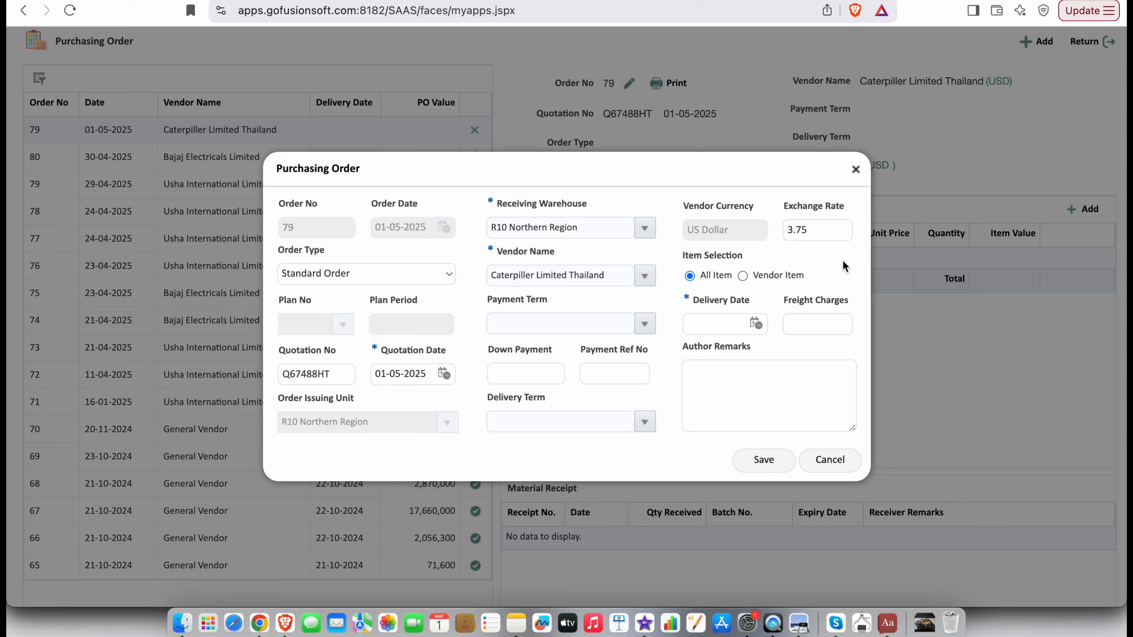
pyautogui.moveTo(681, 256); pyautogui.dragTo(731, 282)
pyautogui.click(819, 281)
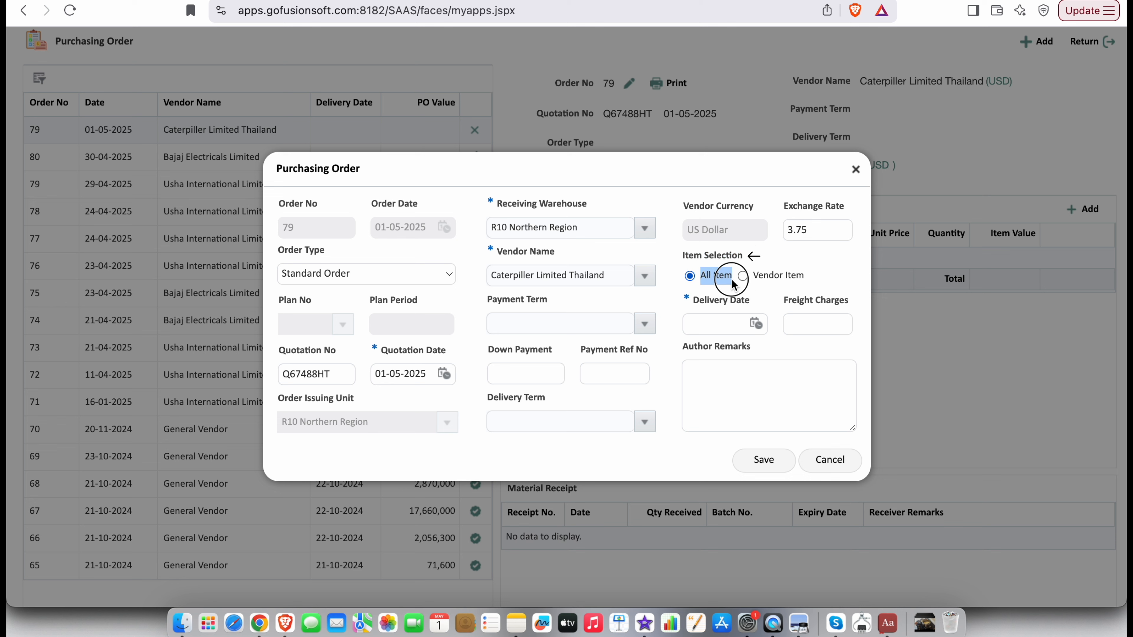
pyautogui.click(822, 259)
pyautogui.moveTo(759, 276); pyautogui.dragTo(805, 277)
pyautogui.click(837, 264)
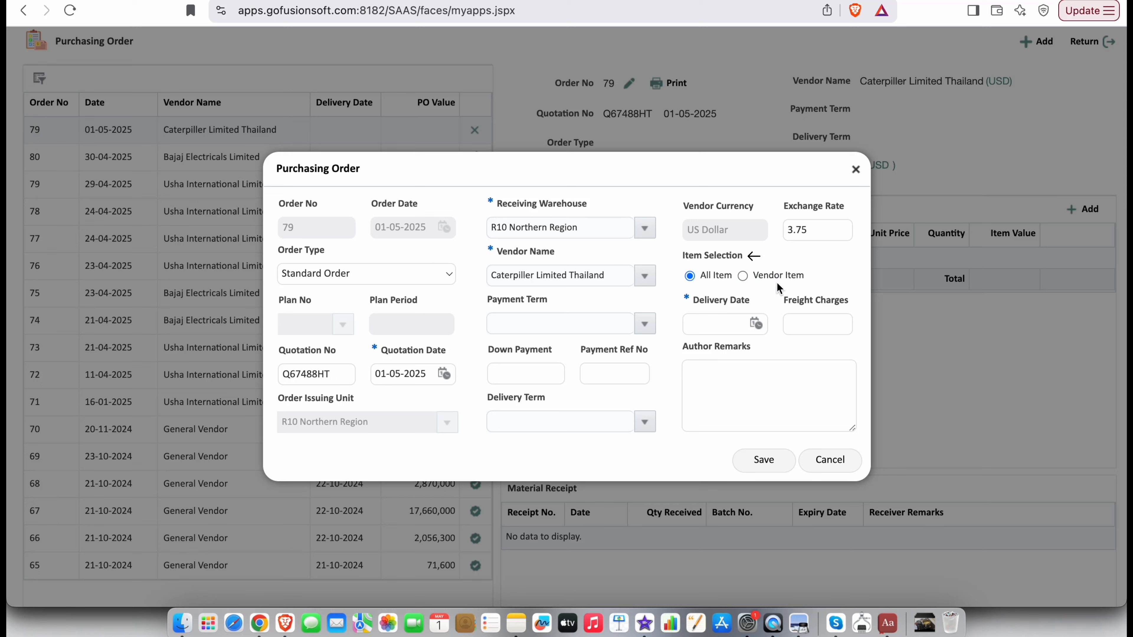
pyautogui.moveTo(697, 277); pyautogui.dragTo(729, 281)
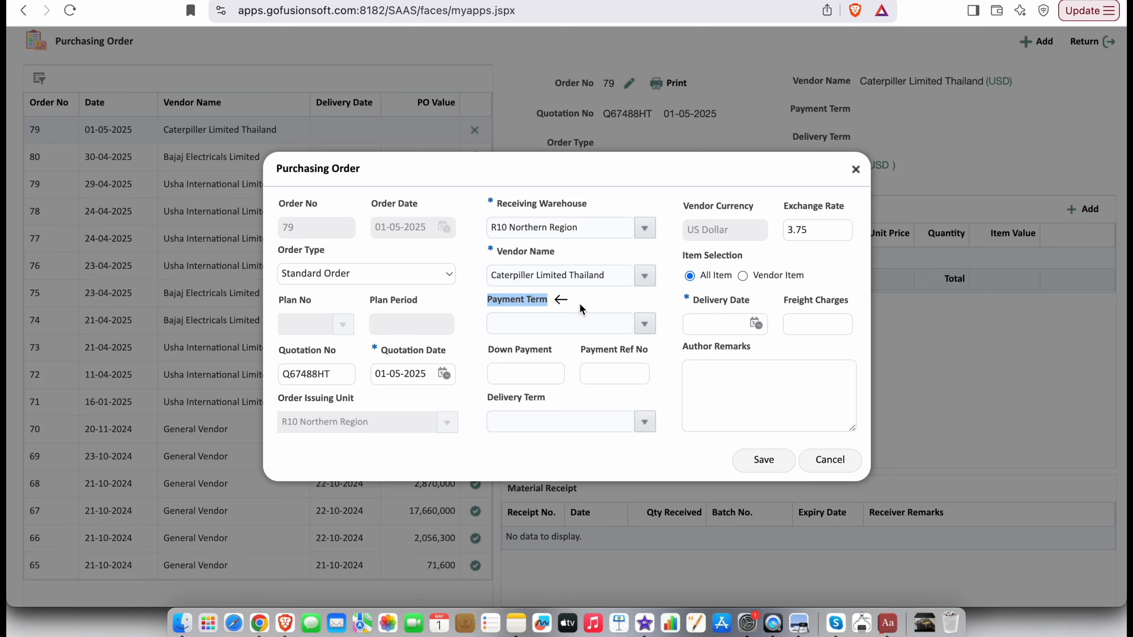
# Set the payment term to 50% Advance 50% On Delivery and the delivery term to To be Billed
pyautogui.click(646, 324)
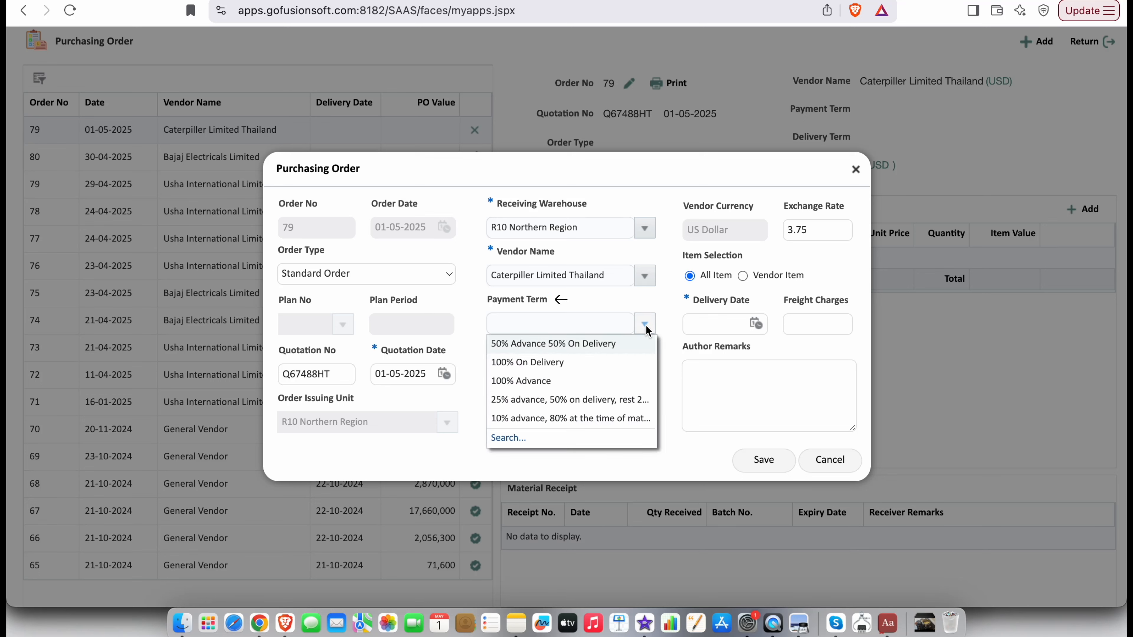
pyautogui.click(581, 342)
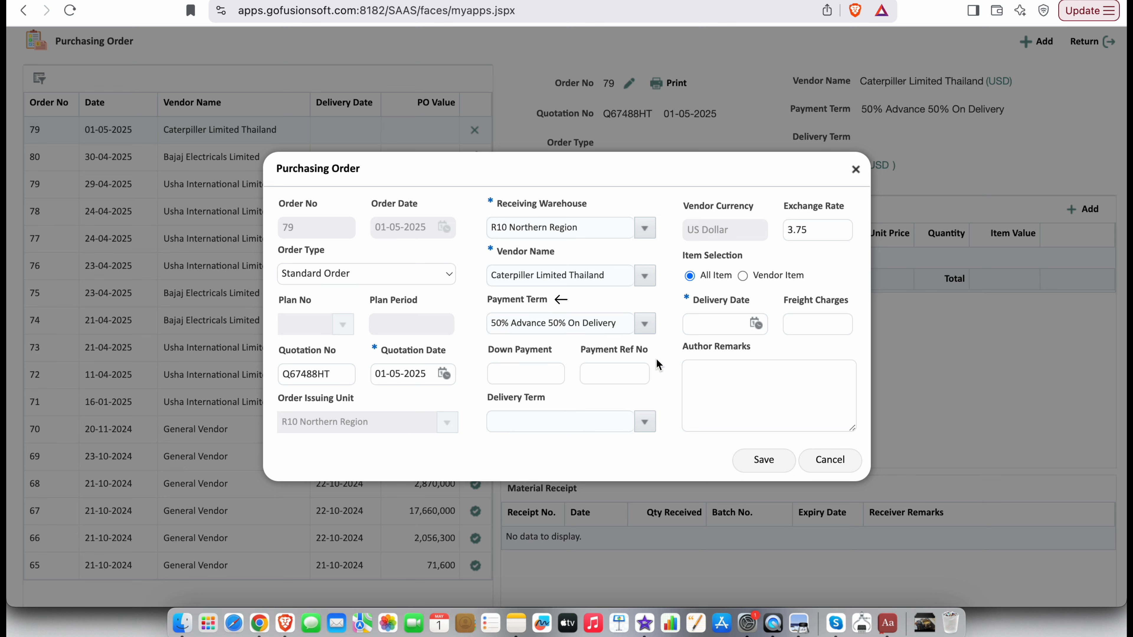
pyautogui.click(485, 354)
pyautogui.moveTo(484, 354); pyautogui.dragTo(649, 357)
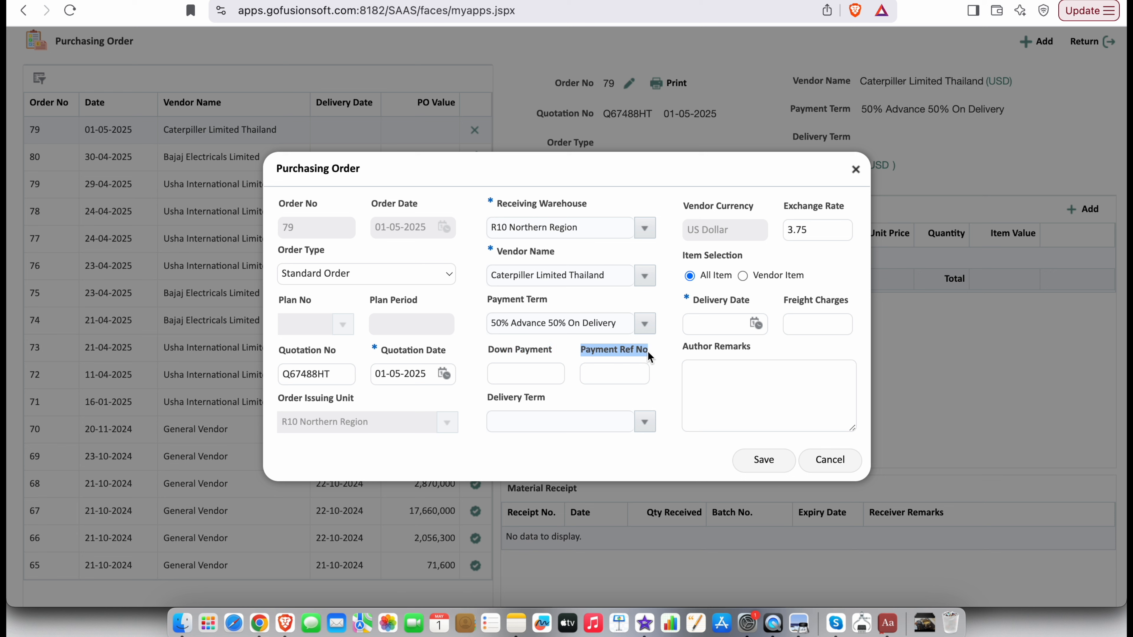
pyautogui.click(659, 376)
pyautogui.click(647, 422)
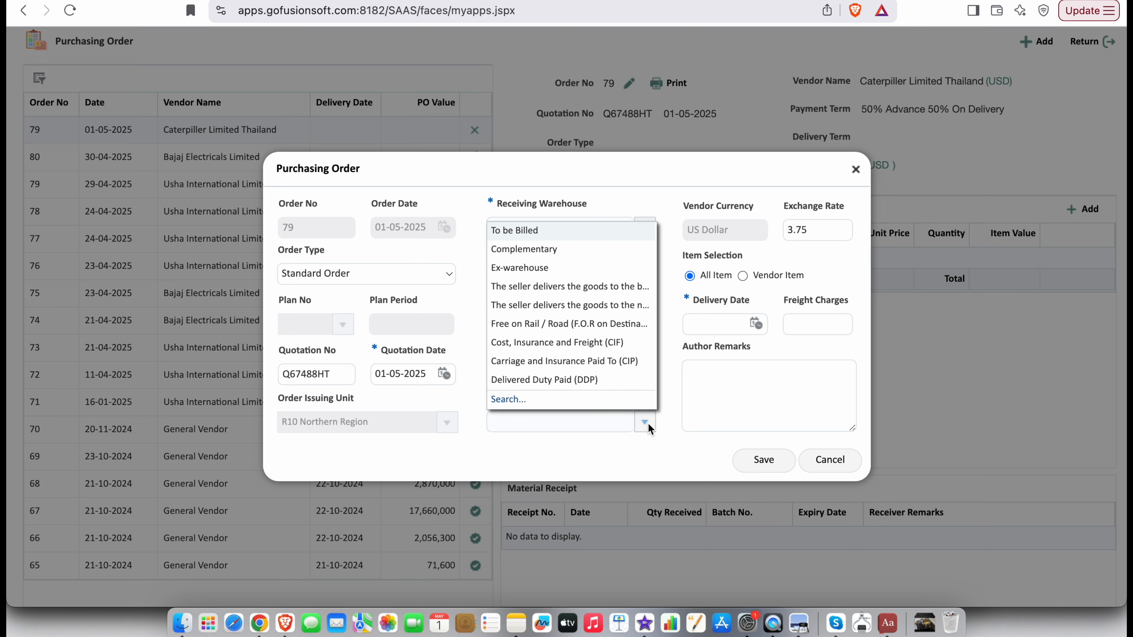
pyautogui.click(538, 231)
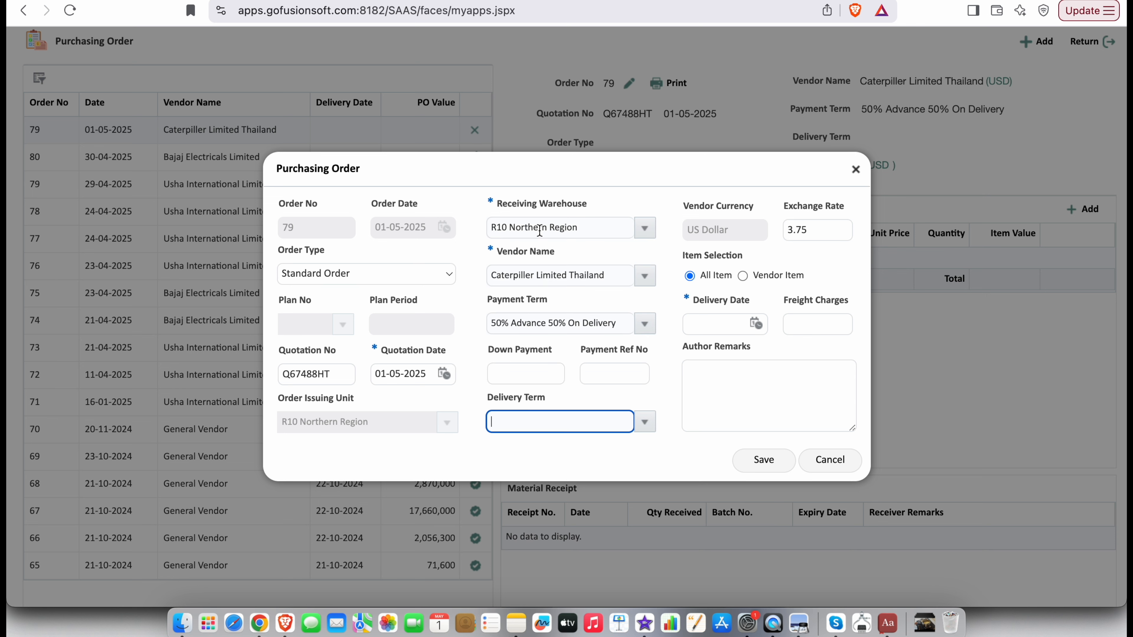
pyautogui.moveTo(486, 403); pyautogui.dragTo(548, 400)
# Set the order's delivery date to 16-05-2025 and save the purchasing order
pyautogui.moveTo(669, 300); pyautogui.dragTo(749, 307)
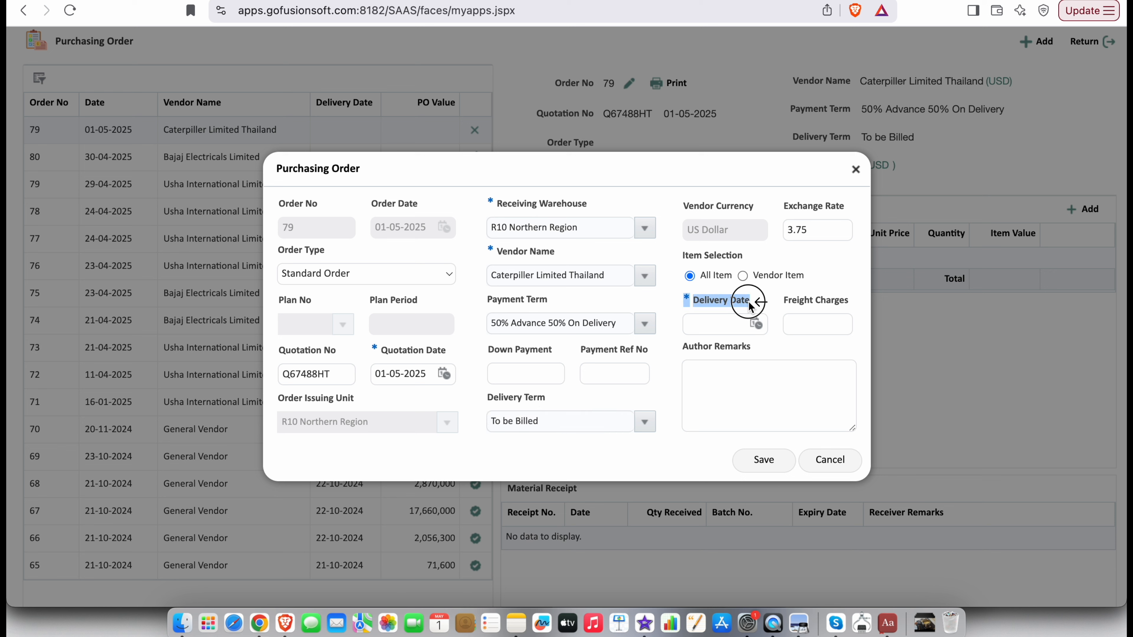
pyautogui.click(758, 326)
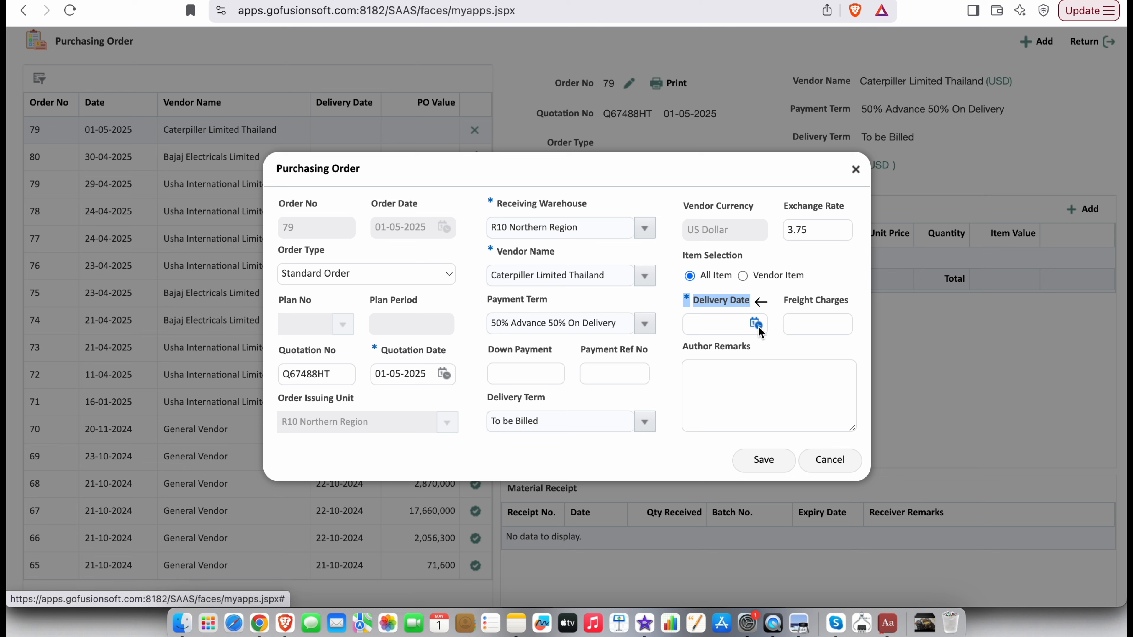
pyautogui.click(758, 324)
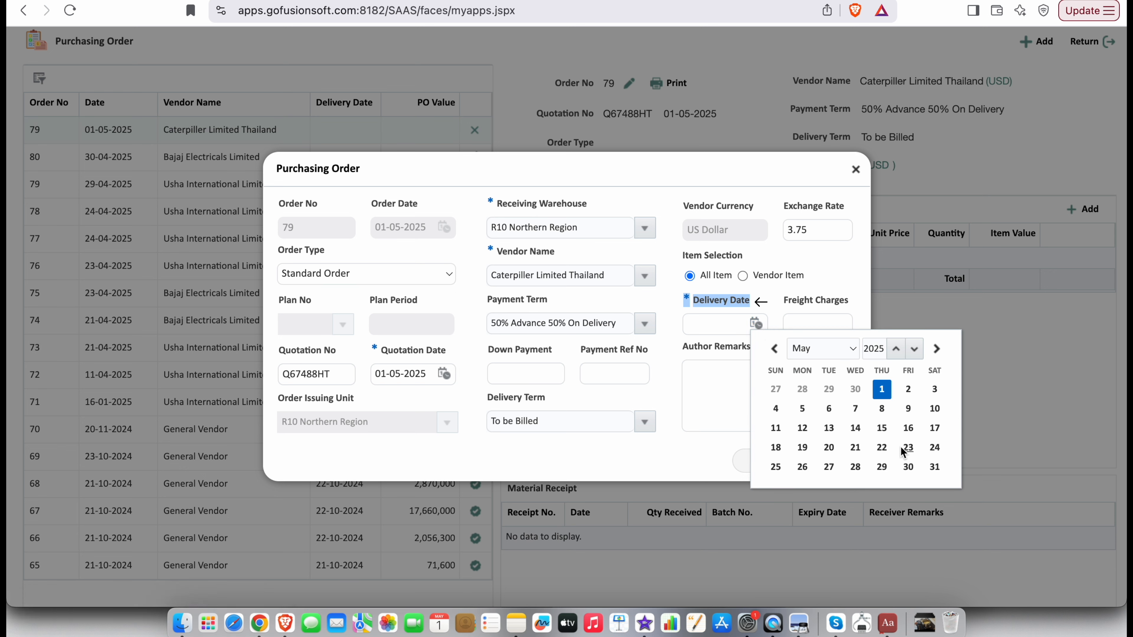
pyautogui.click(908, 429)
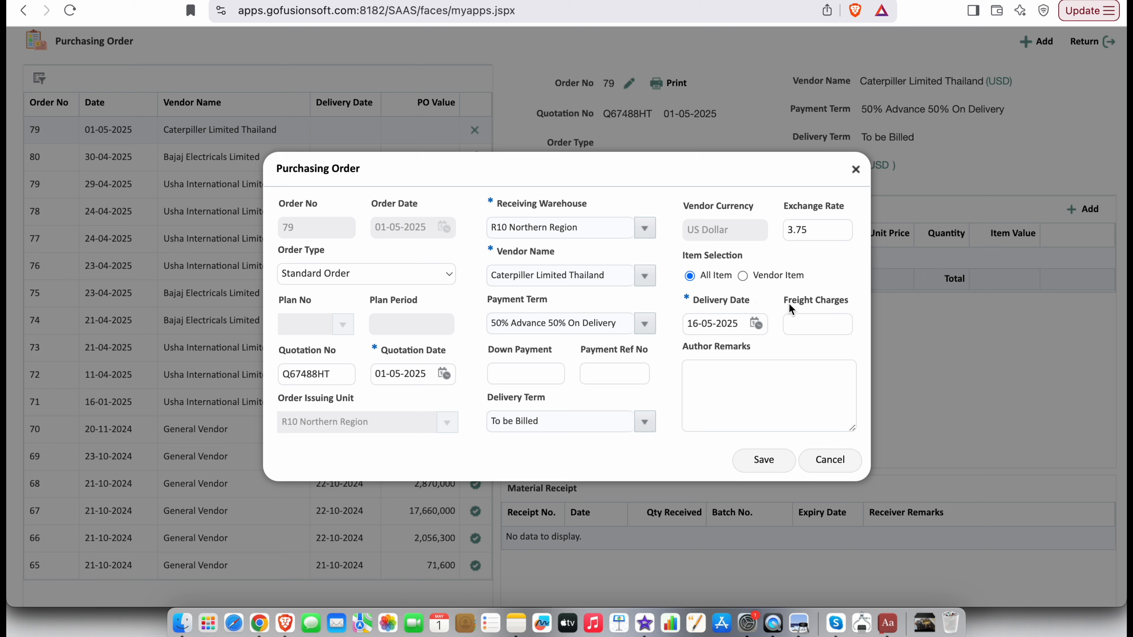
pyautogui.moveTo(782, 302); pyautogui.dragTo(848, 300)
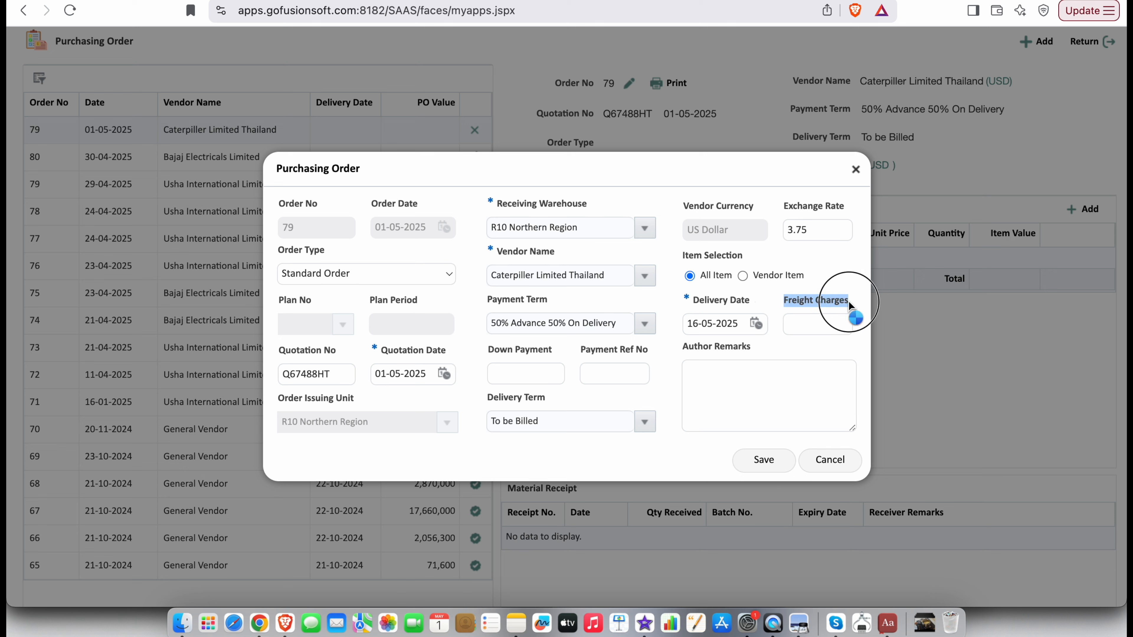
pyautogui.click(857, 348)
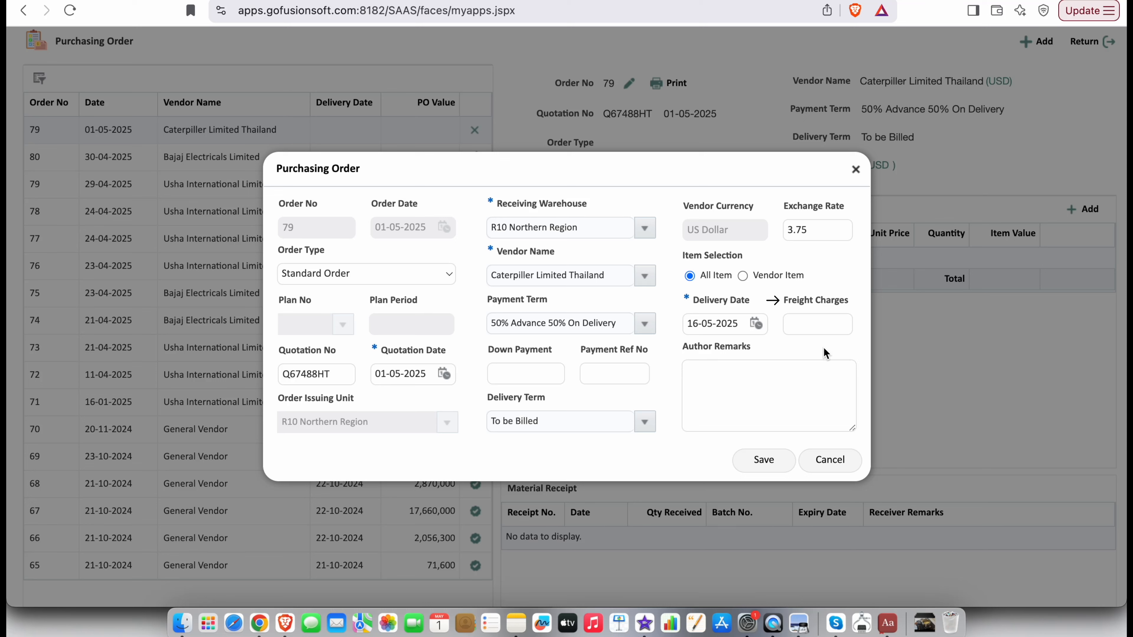
pyautogui.moveTo(679, 349); pyautogui.dragTo(755, 353)
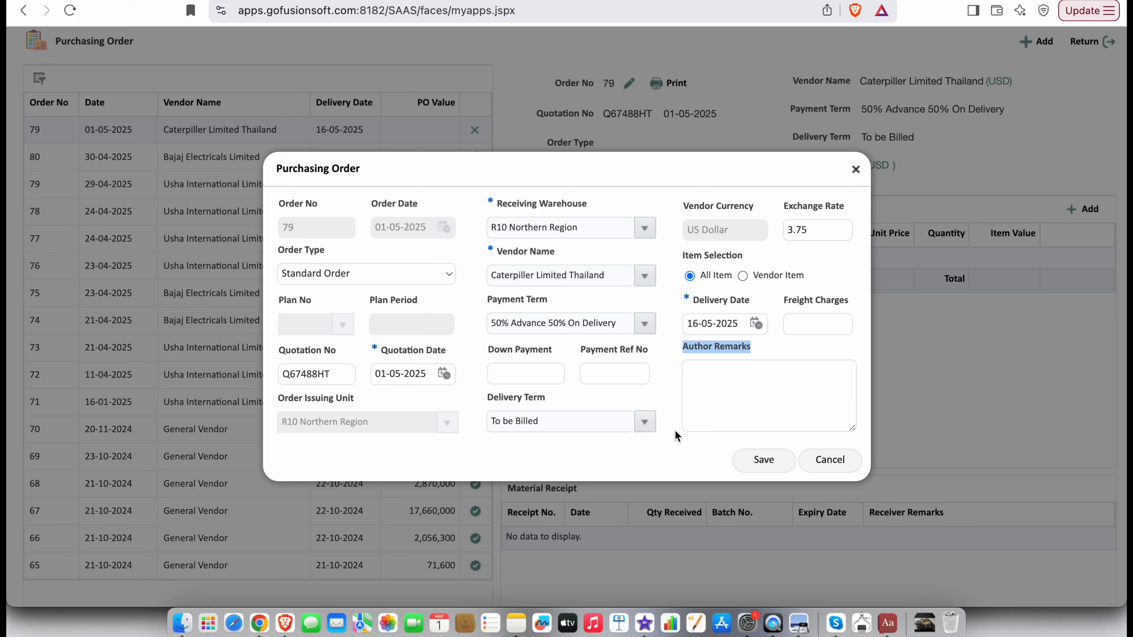
pyautogui.click(758, 462)
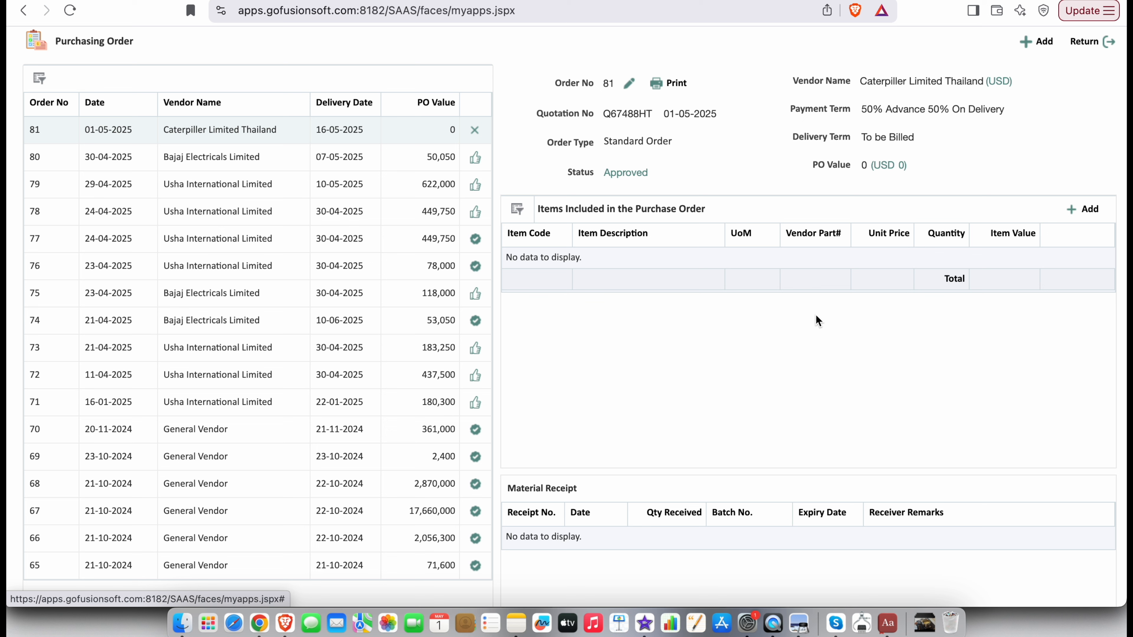
# Start a new item in the purchase order, search item names for %Cat% and choose CAT D6K2 Track Type Tractor
pyautogui.doubleClick(1100, 211)
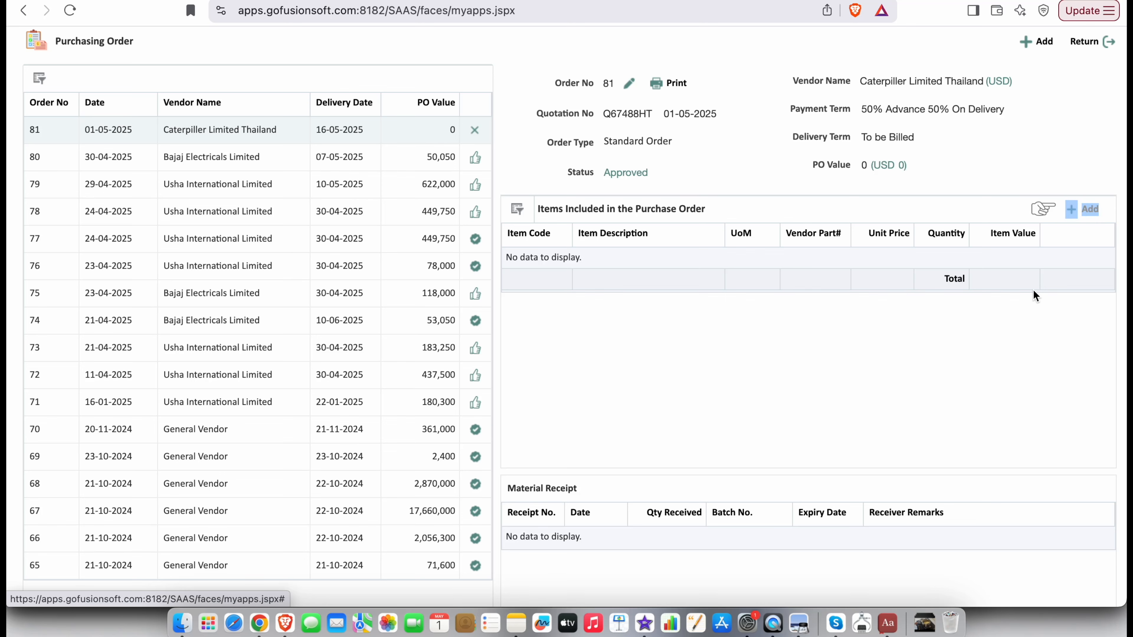
pyautogui.click(1087, 212)
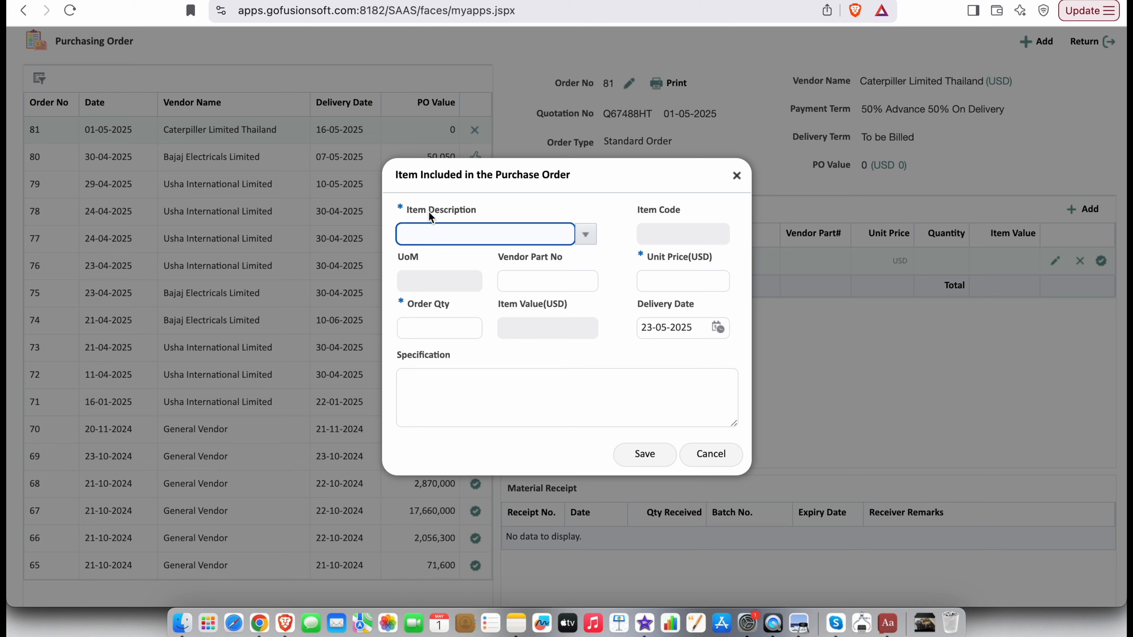
pyautogui.moveTo(398, 209); pyautogui.dragTo(485, 213)
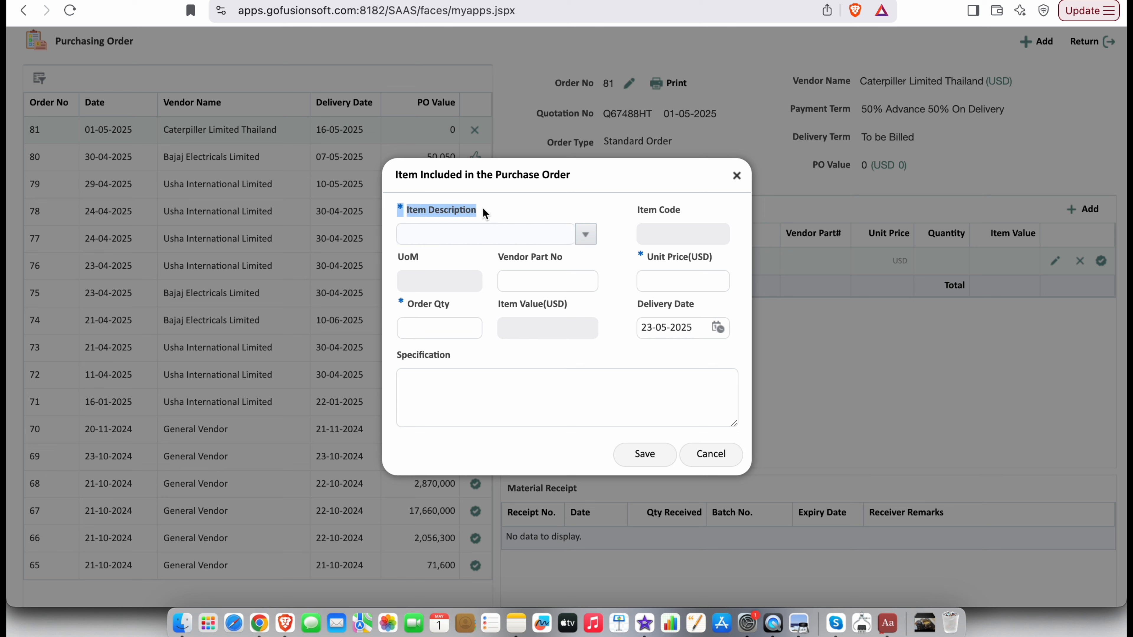
pyautogui.click(591, 240)
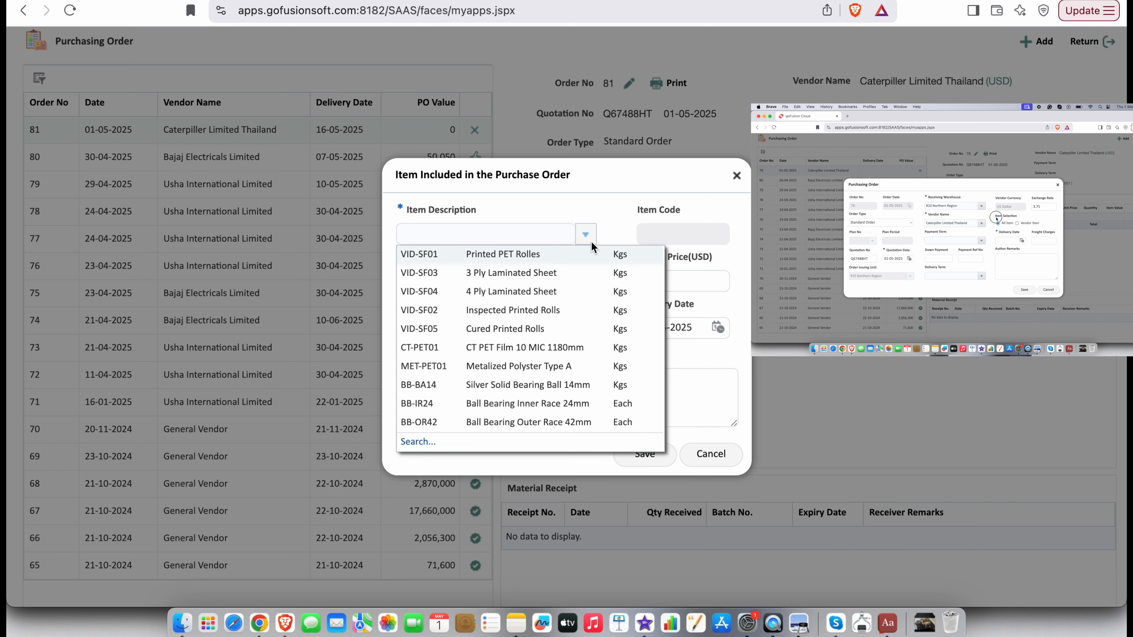
pyautogui.click(422, 442)
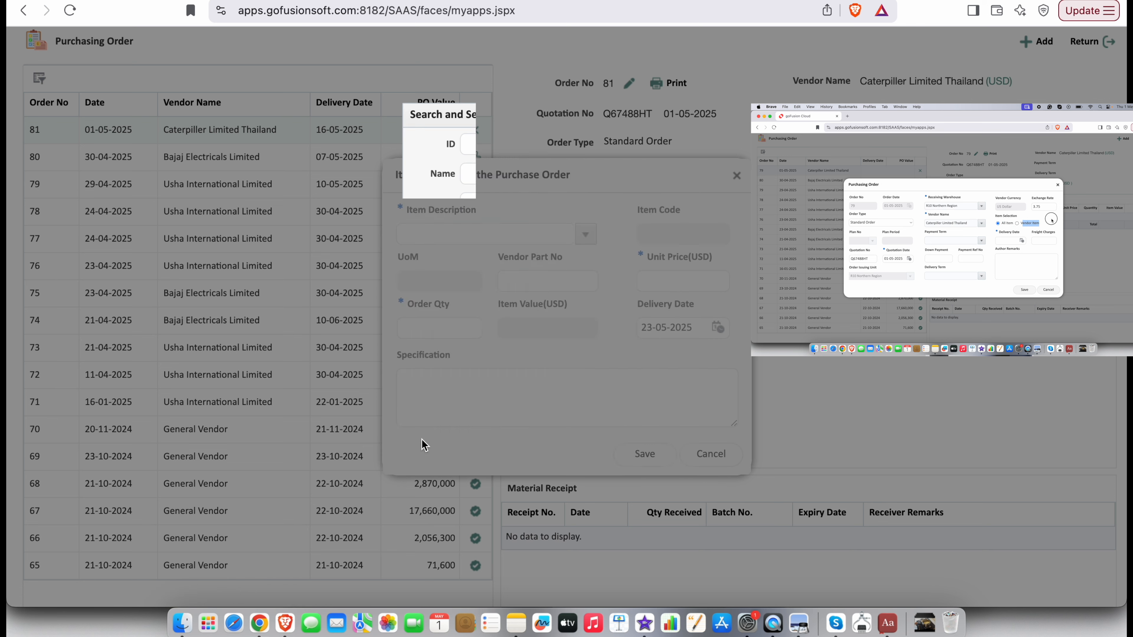
pyautogui.click(497, 173)
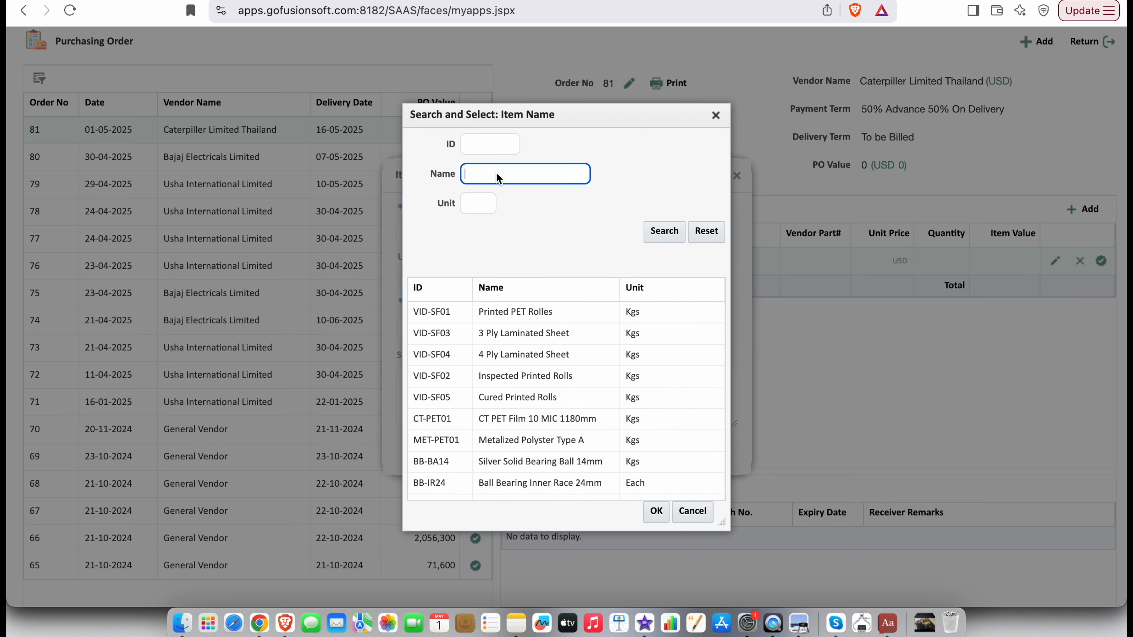
pyautogui.write('Cat')
pyautogui.click(665, 231)
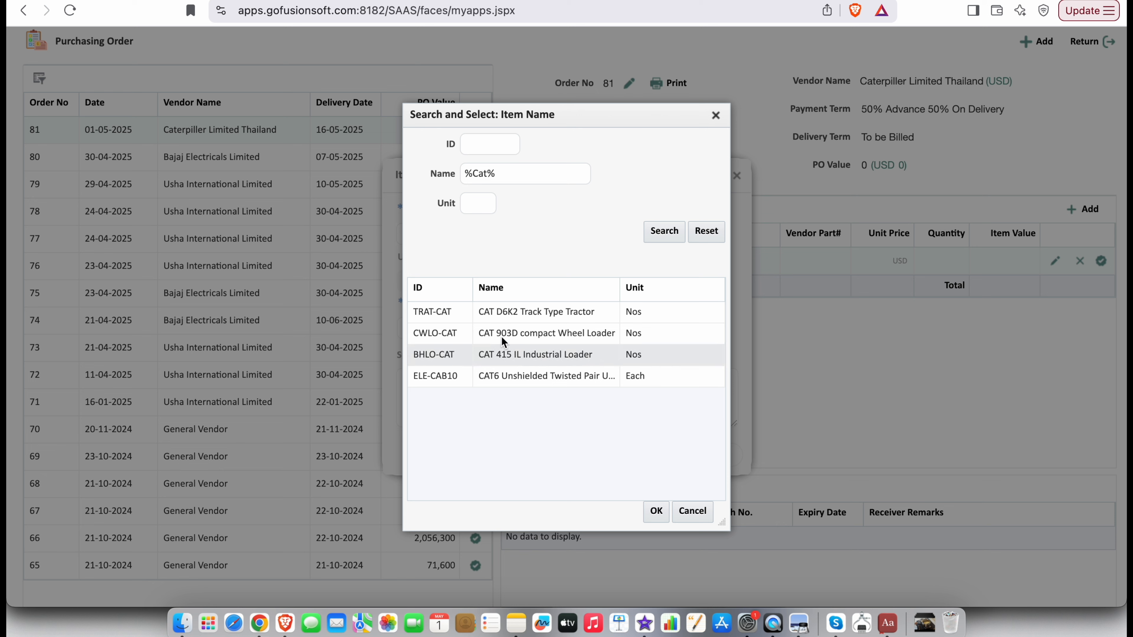
pyautogui.click(535, 311)
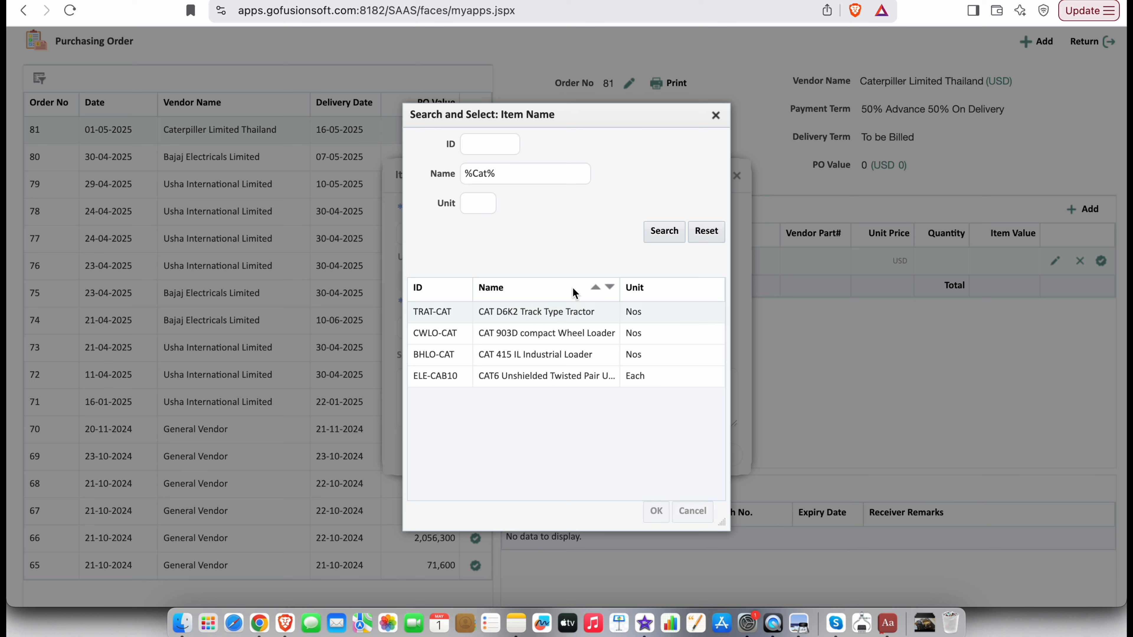
pyautogui.doubleClick(560, 308)
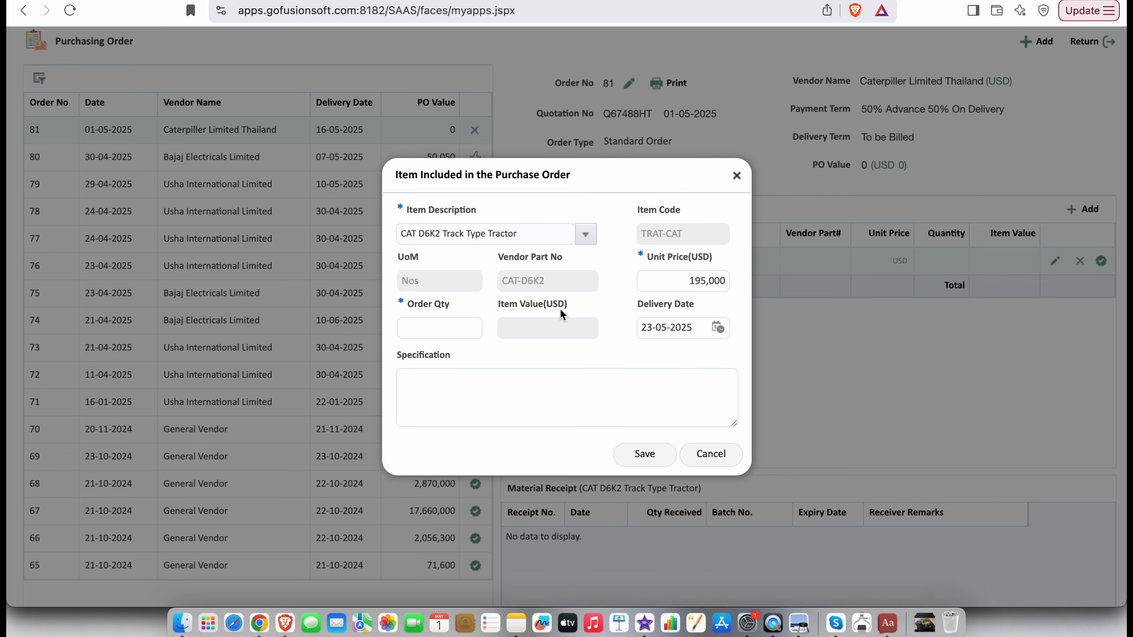
# Set the order quantity of the track type tractor to 1 and save the item
pyautogui.click(461, 335)
pyautogui.write('1')
pyautogui.click(588, 356)
pyautogui.moveTo(641, 258); pyautogui.dragTo(721, 258)
pyautogui.click(728, 263)
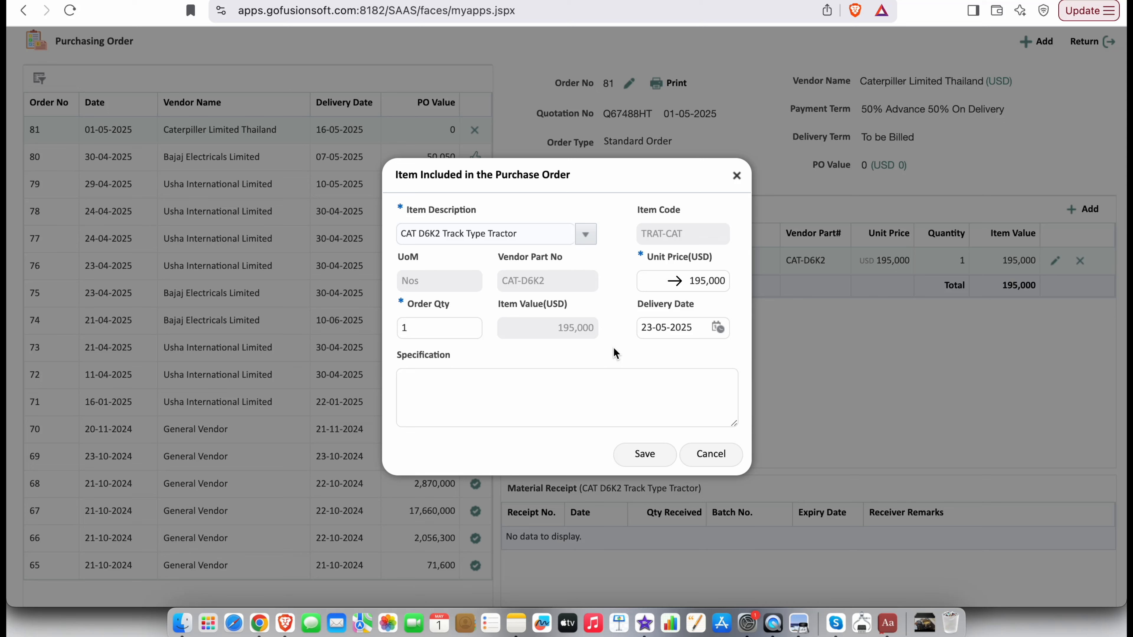
pyautogui.moveTo(399, 302); pyautogui.dragTo(568, 307)
pyautogui.click(629, 307)
pyautogui.moveTo(637, 304); pyautogui.dragTo(709, 306)
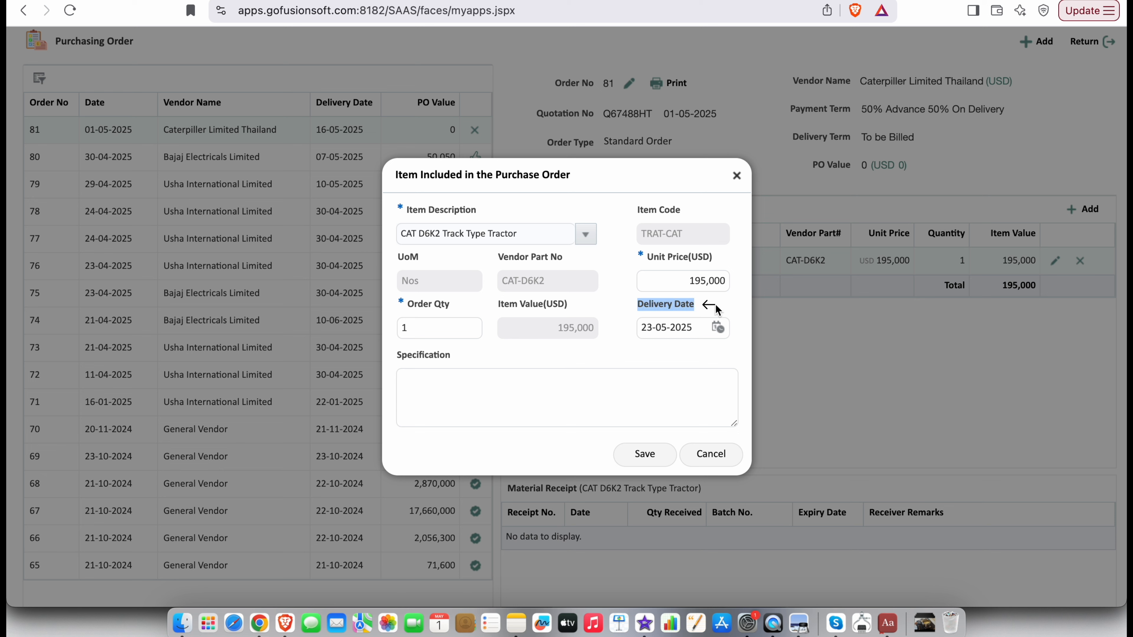
pyautogui.click(716, 309)
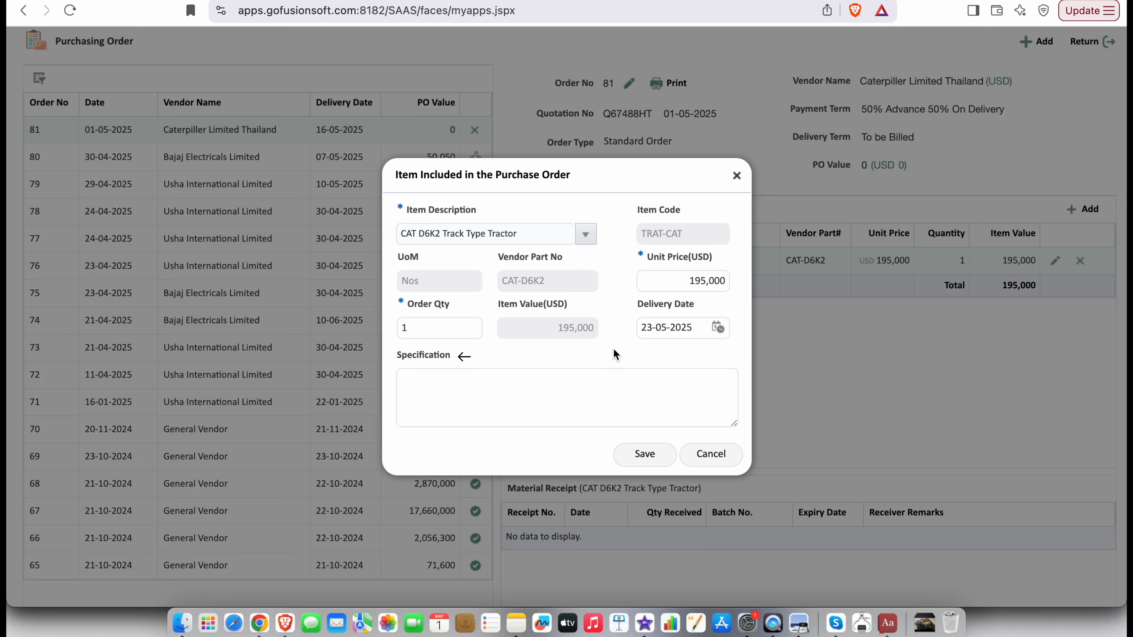
pyautogui.click(648, 454)
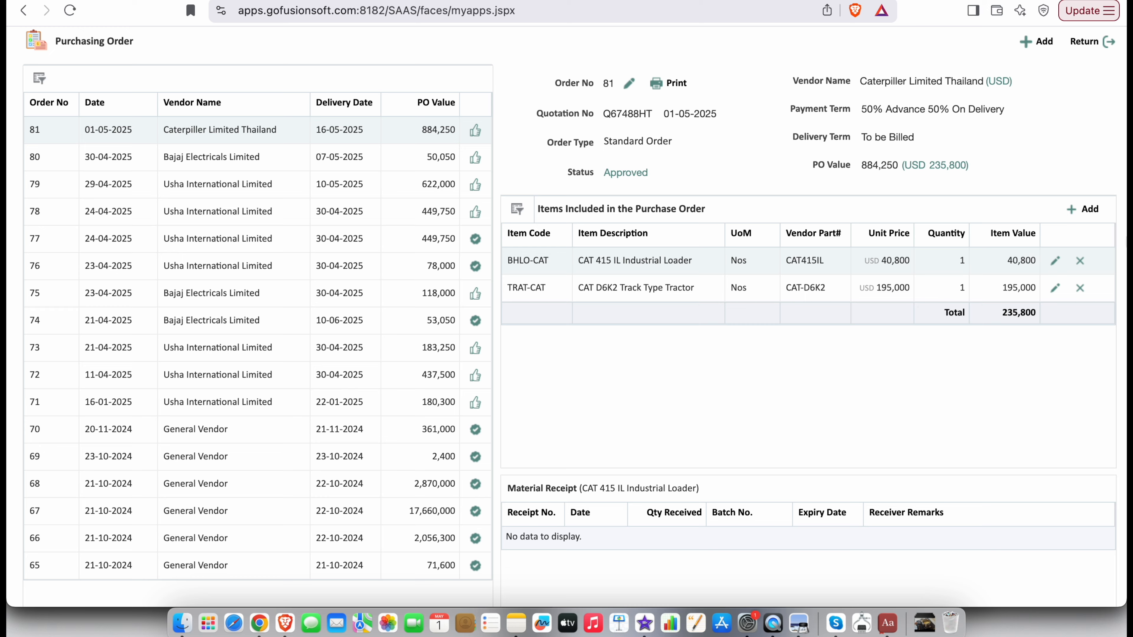
# Add the CAT 903D compact Wheel Loader to the purchase order with a quantity of 1 and save it
pyautogui.click(1083, 209)
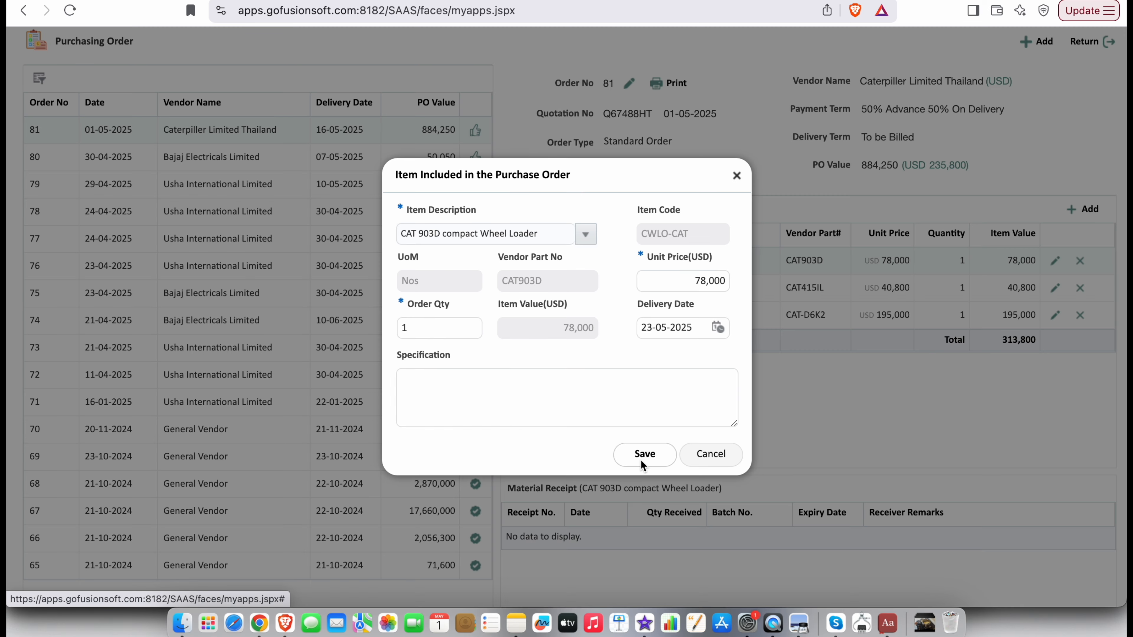
pyautogui.click(641, 460)
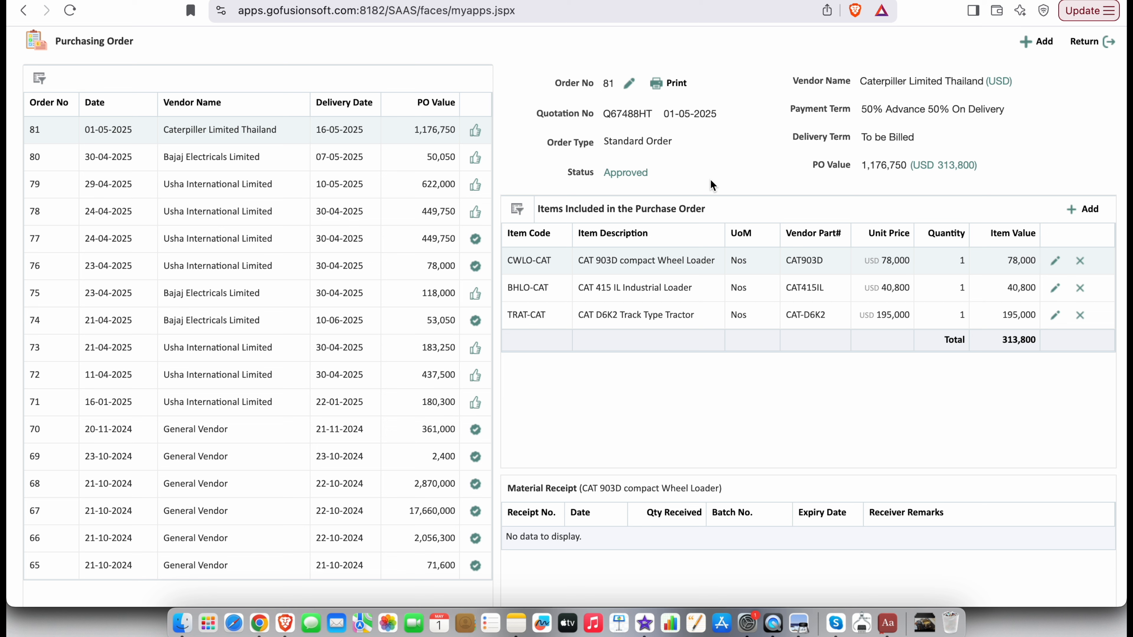
pyautogui.moveTo(603, 177); pyautogui.dragTo(649, 182)
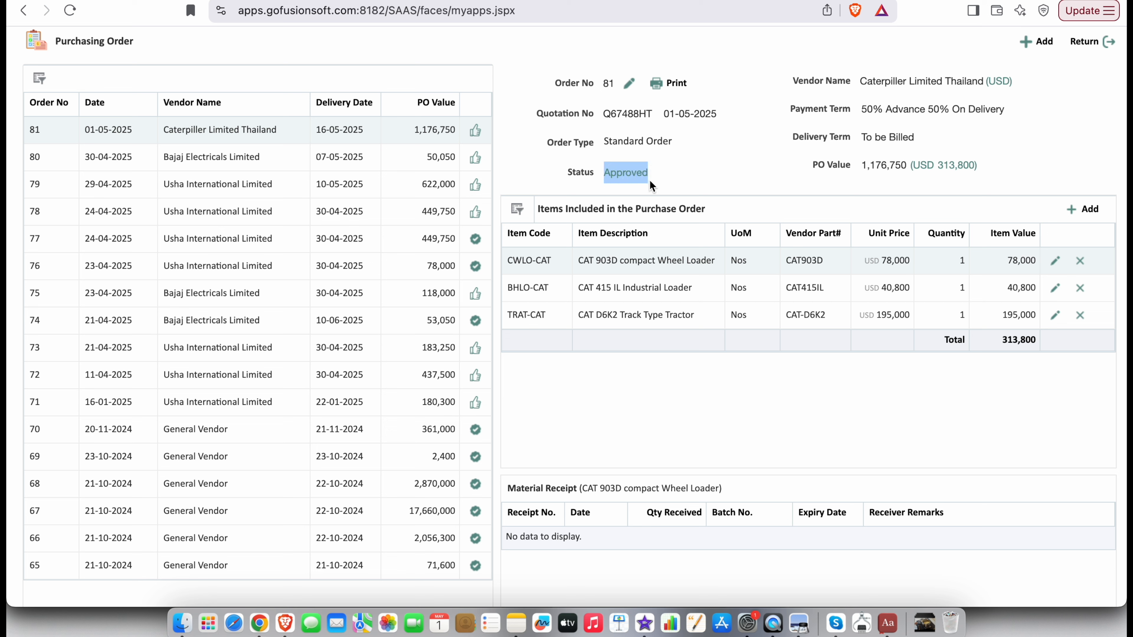
pyautogui.click(710, 180)
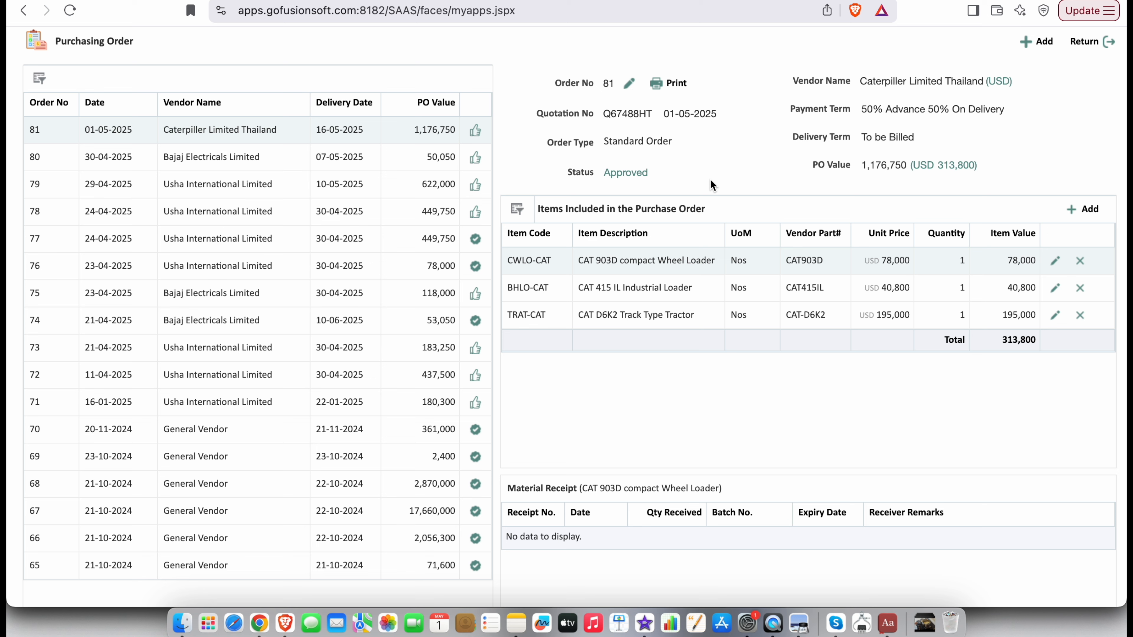
pyautogui.doubleClick(642, 173)
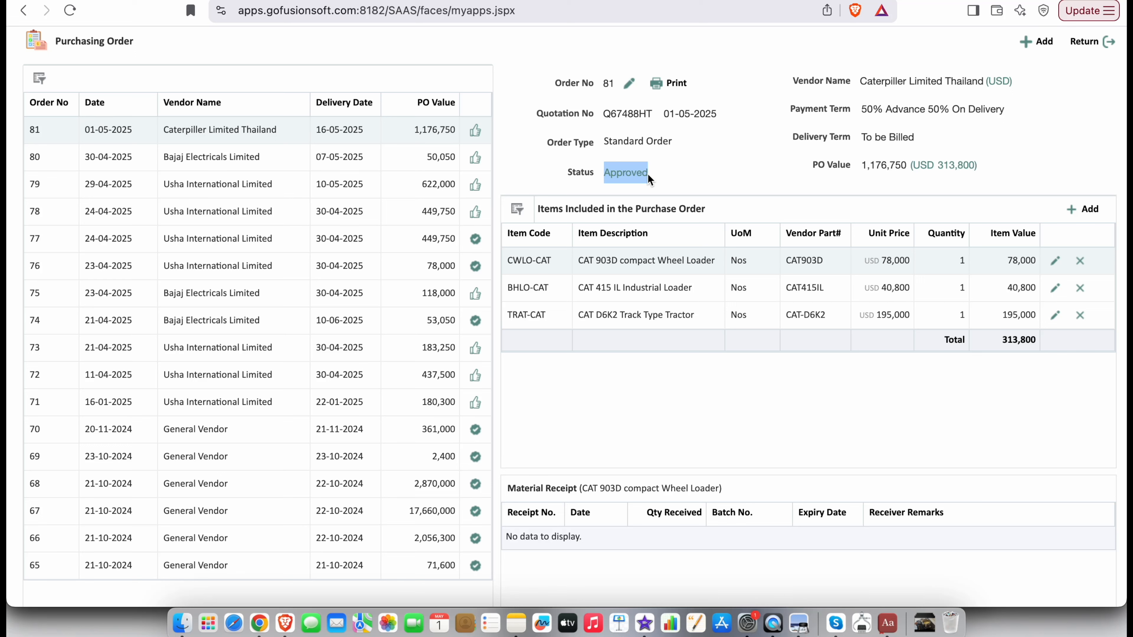
pyautogui.click(702, 175)
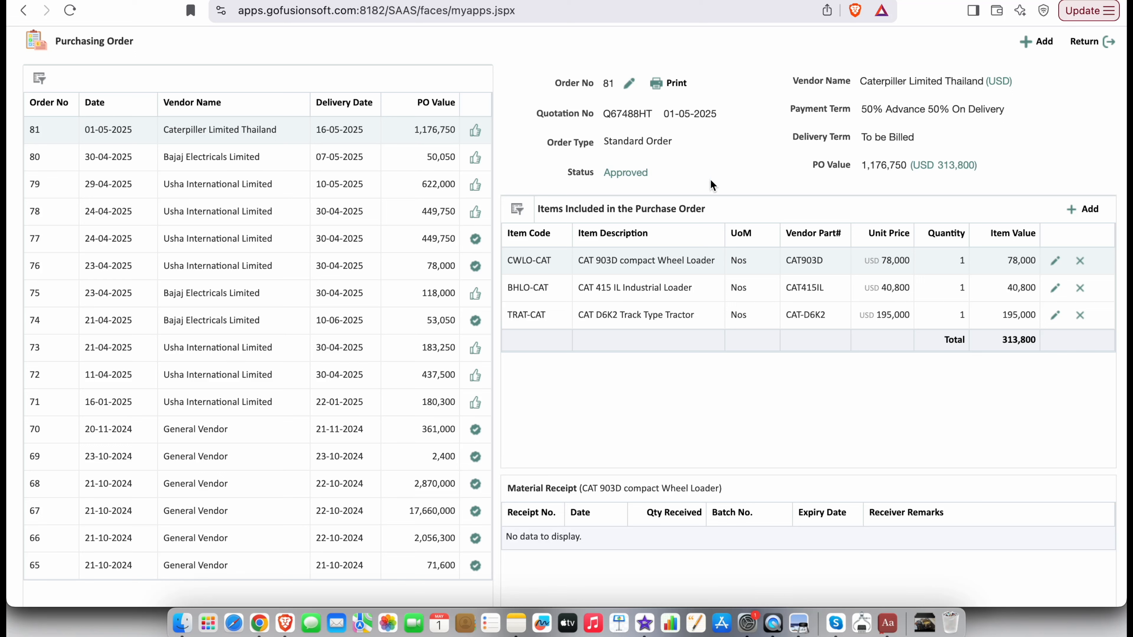